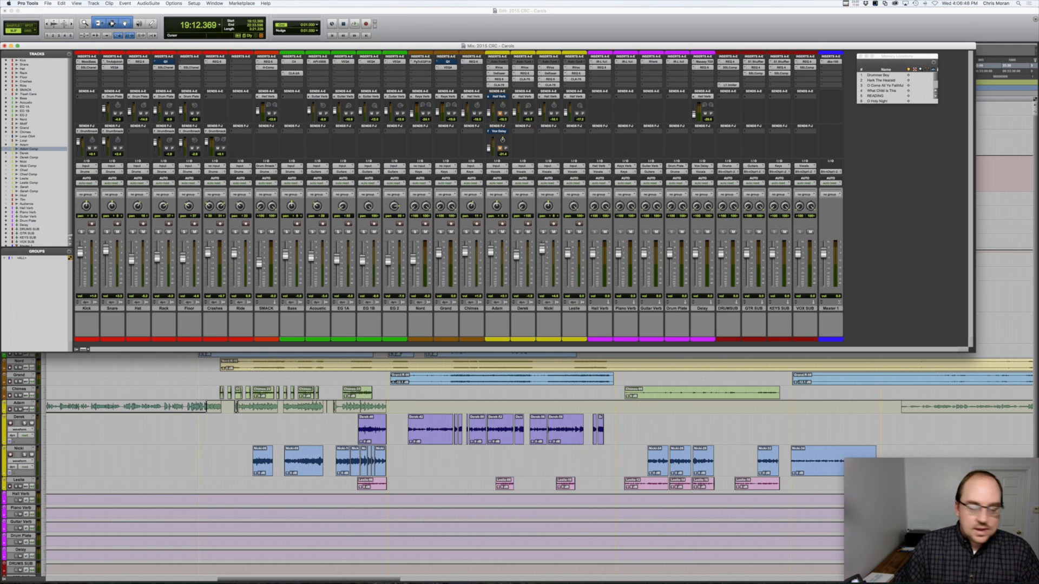
Show the Edit window and look over the session's tracks and clips, including the start of the timeline
{"action": "key", "text": "super+equal"}
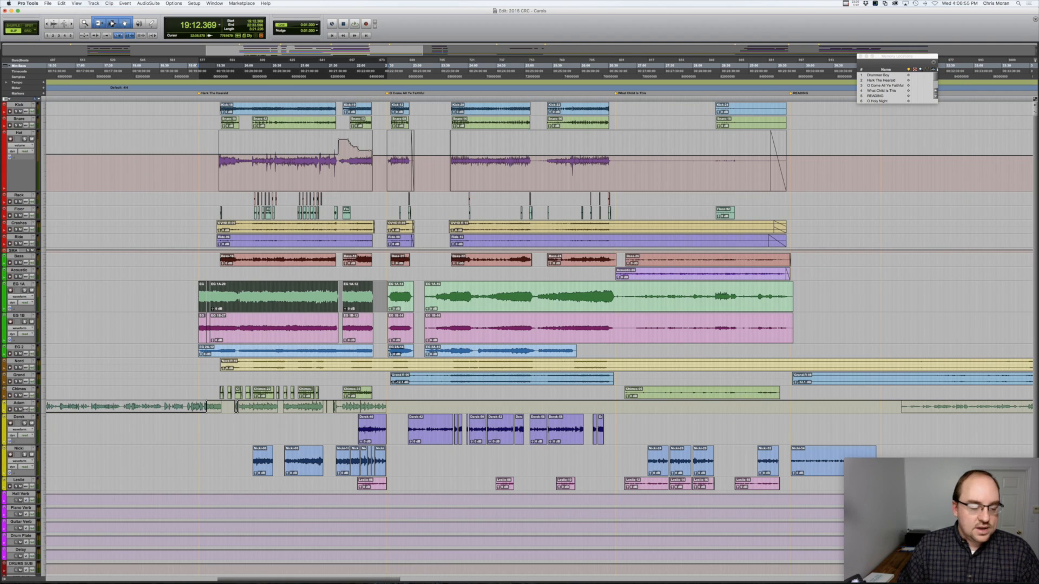
{"action": "left_click_drag", "start_coordinate": [920, 462], "coordinate": [880, 413]}
{"action": "left_click", "coordinate": [1031, 579]}
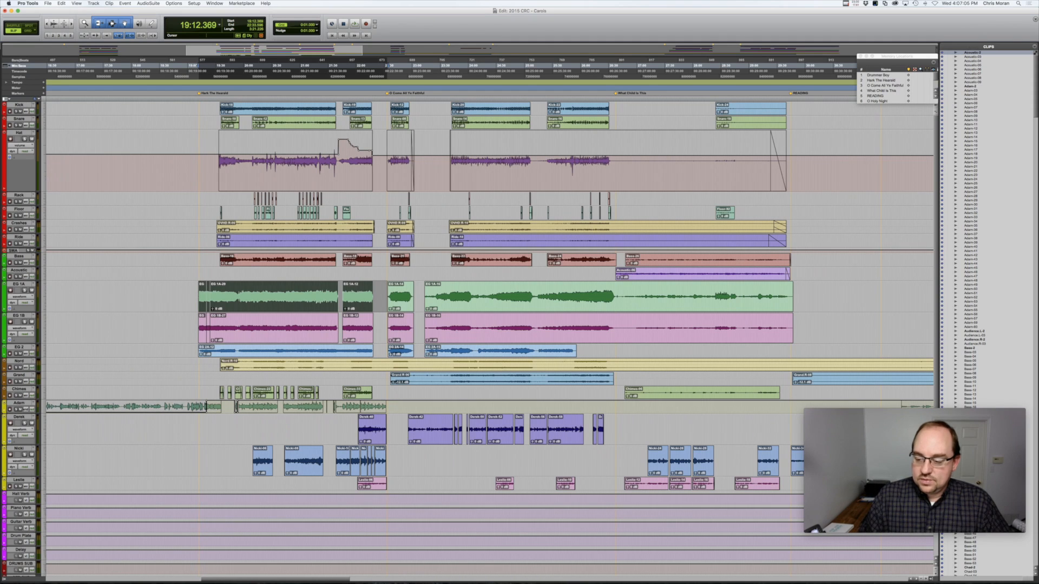
{"action": "left_click", "coordinate": [931, 579]}
{"action": "left_click_drag", "start_coordinate": [898, 413], "coordinate": [919, 467]}
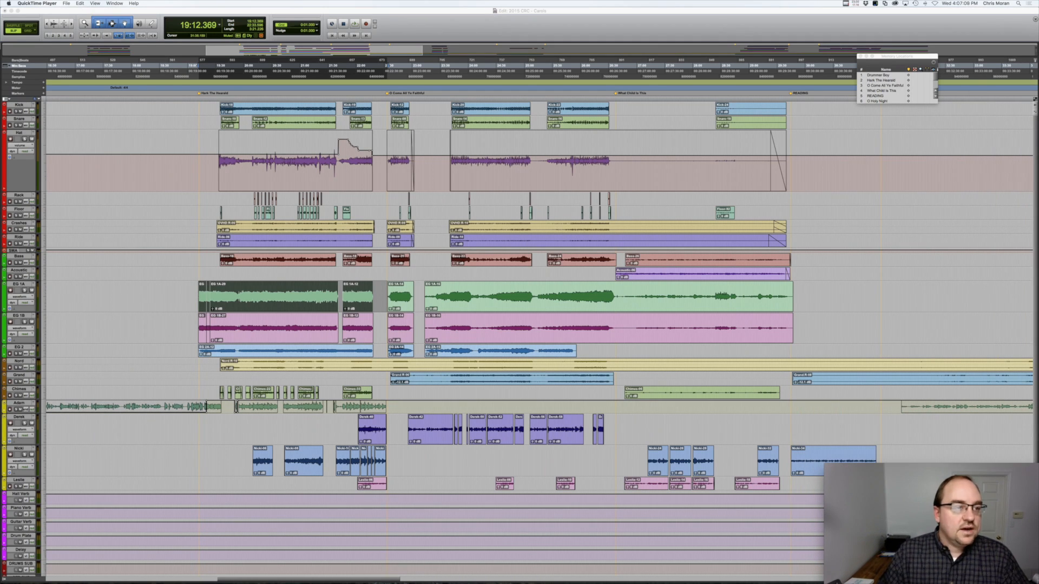
{"action": "left_click", "coordinate": [44, 51]}
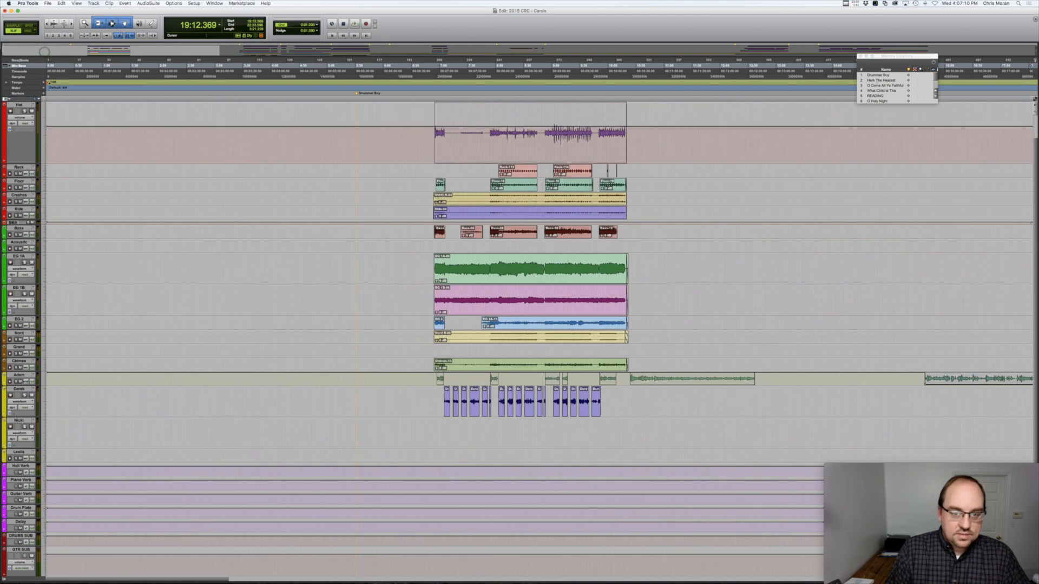
Duplicate the Nord track once in the Mix window, leaving out its active and alternate playlists
{"action": "key", "text": "super+equal"}
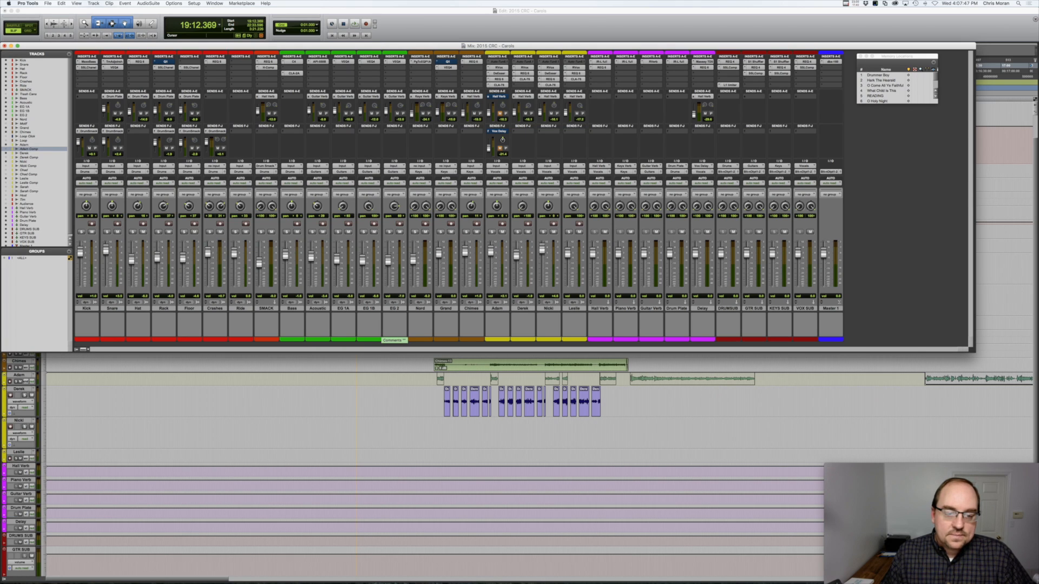
{"action": "left_click", "coordinate": [444, 308]}
{"action": "left_click", "coordinate": [424, 308]}
{"action": "left_click", "coordinate": [445, 308]}
{"action": "left_click", "coordinate": [423, 308]}
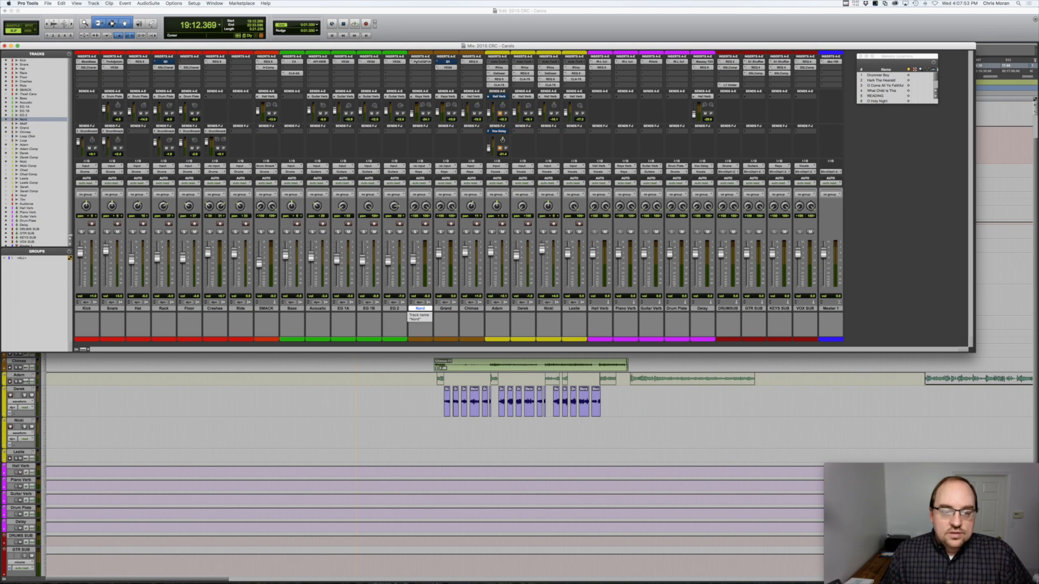
{"action": "right_click", "coordinate": [420, 309]}
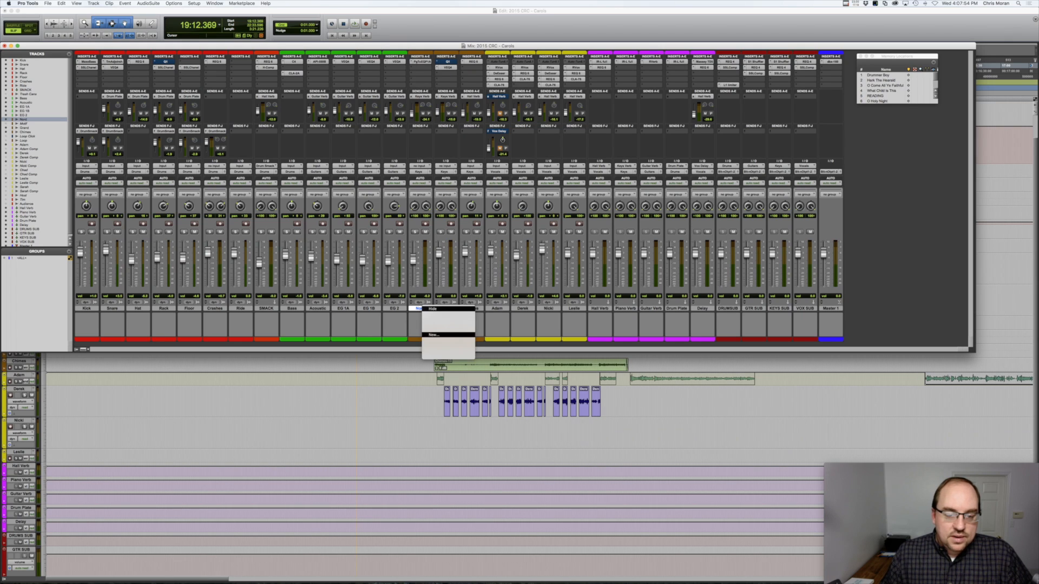
{"action": "left_click", "coordinate": [437, 346]}
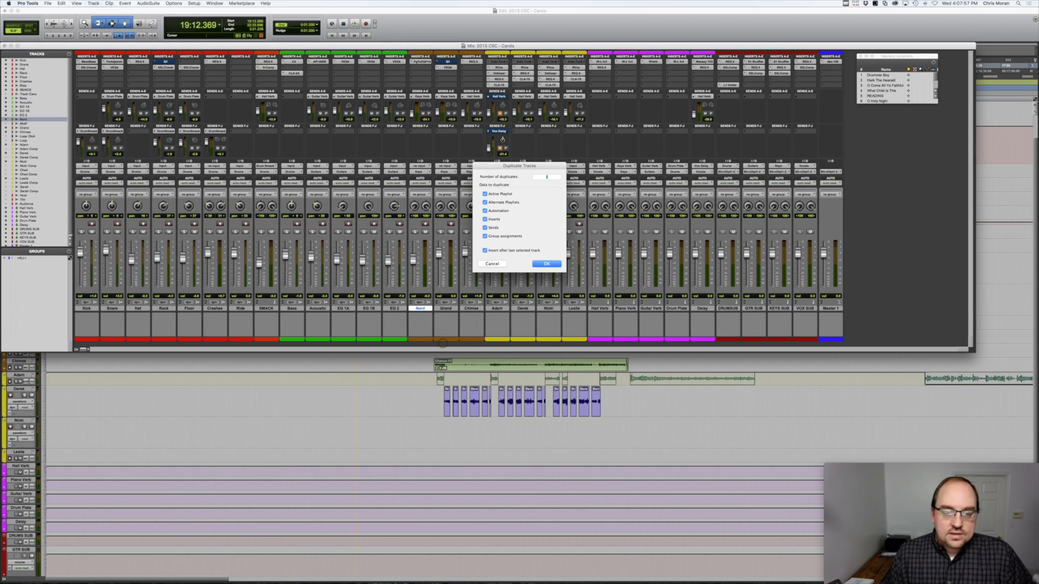
{"action": "left_click", "coordinate": [485, 202]}
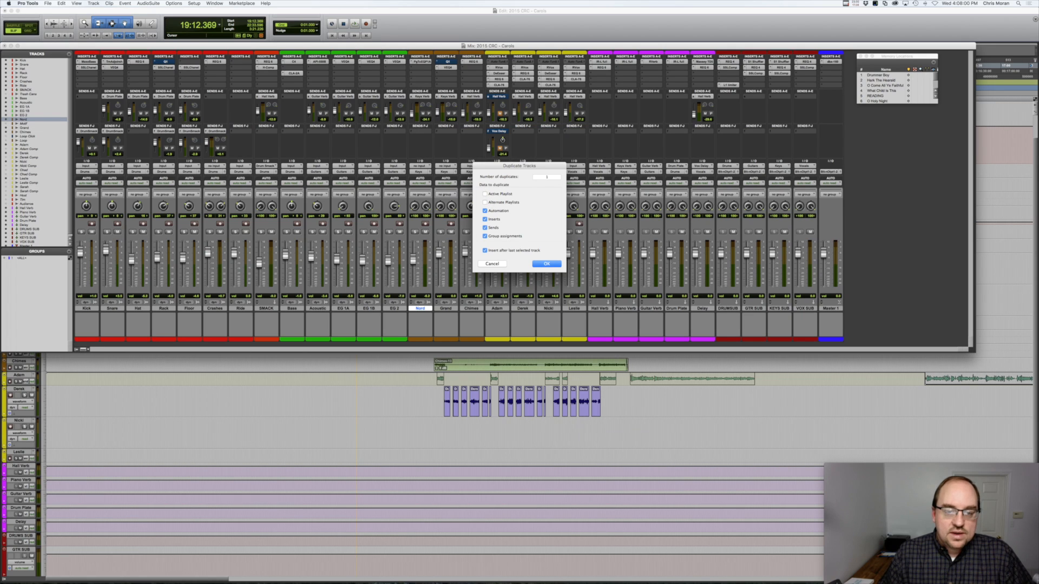
{"action": "key", "text": "Return"}
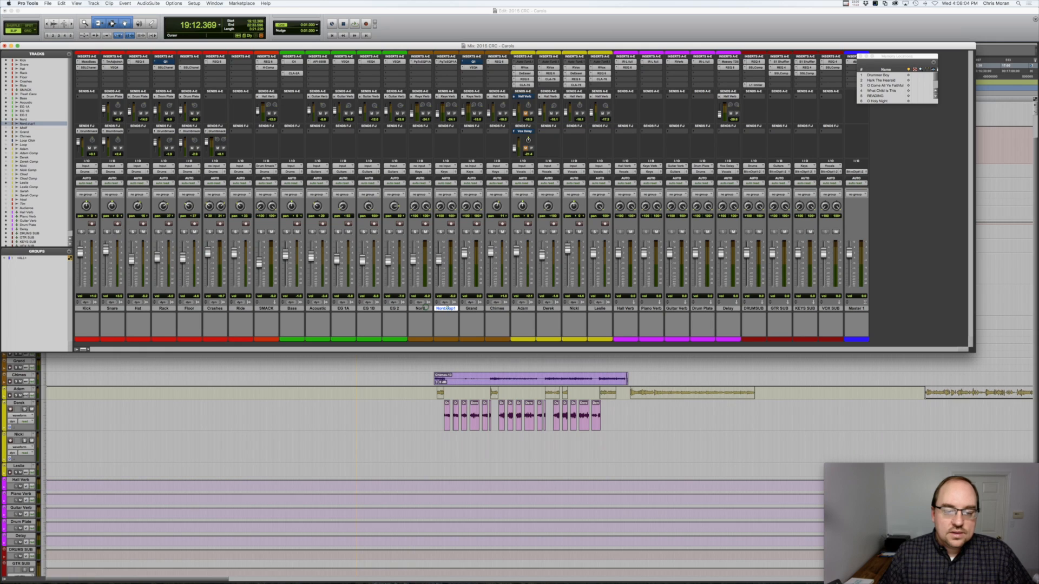
Rename the duplicated Nord track as Nord 2
{"action": "double_click", "coordinate": [447, 308]}
{"action": "type", "text": "Nord 2"}
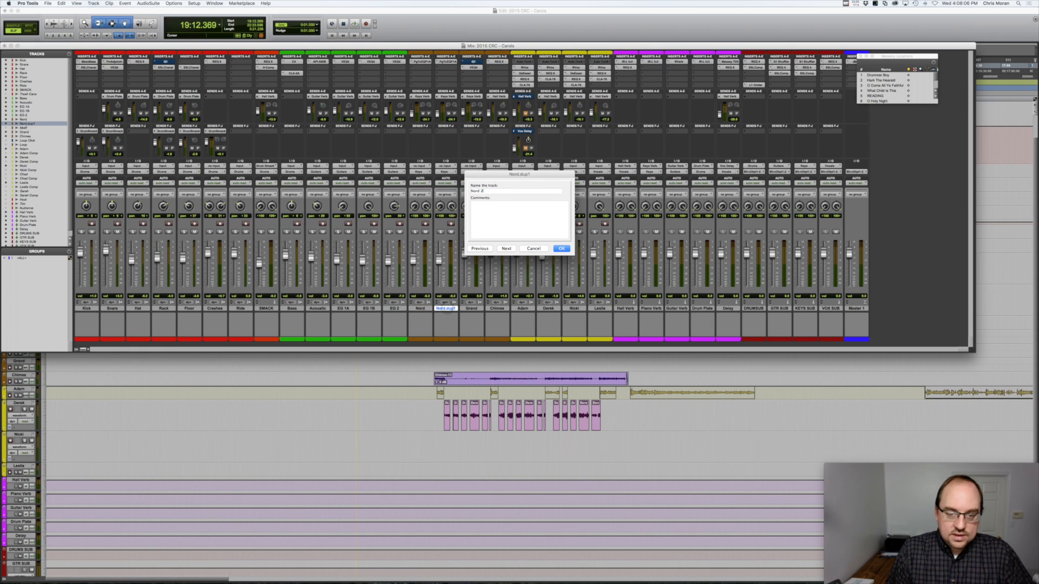
{"action": "key", "text": "Return"}
Rename the Grand track as Keys 3 and the original Nord track as Keys 1
{"action": "double_click", "coordinate": [471, 309]}
{"action": "type", "text": "NordKeys 3"}
{"action": "key", "text": "Return"}
{"action": "double_click", "coordinate": [425, 308]}
{"action": "type", "text": "Keys 1"}
{"action": "key", "text": "Return"}
Rename the Nord 2 track as Keys 2
{"action": "left_click", "coordinate": [447, 308]}
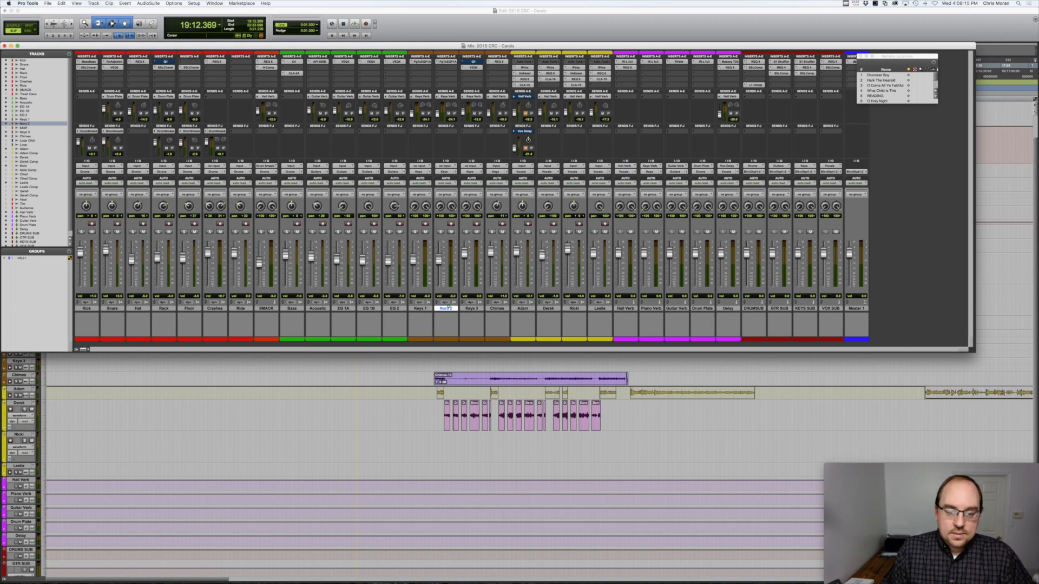
{"action": "double_click", "coordinate": [447, 308]}
{"action": "type", "text": "Keys 2"}
{"action": "key", "text": "Return"}
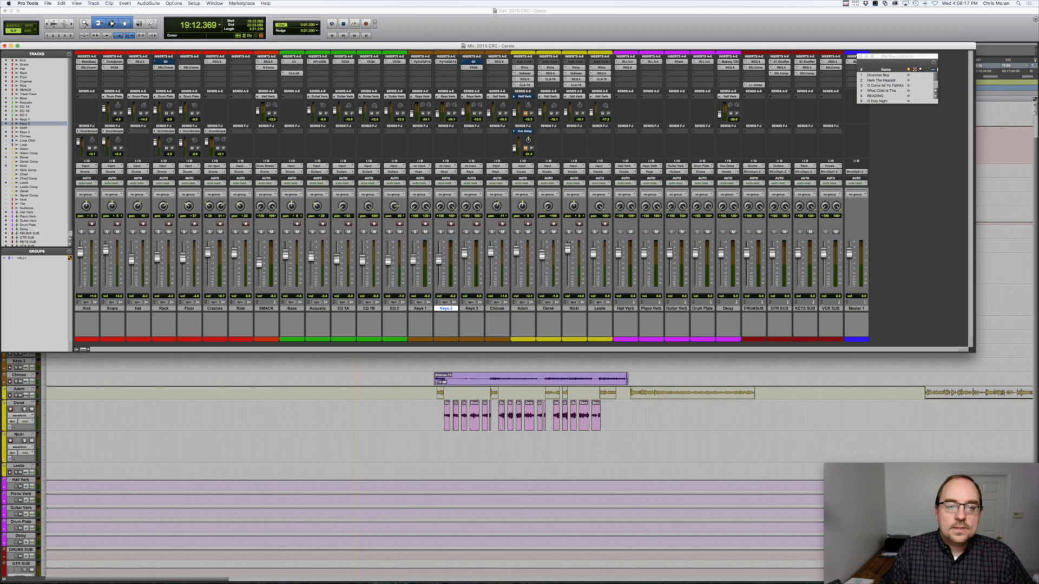
Remove the first two plug-in inserts from the Keys 3 track
{"action": "left_click", "coordinate": [463, 62]}
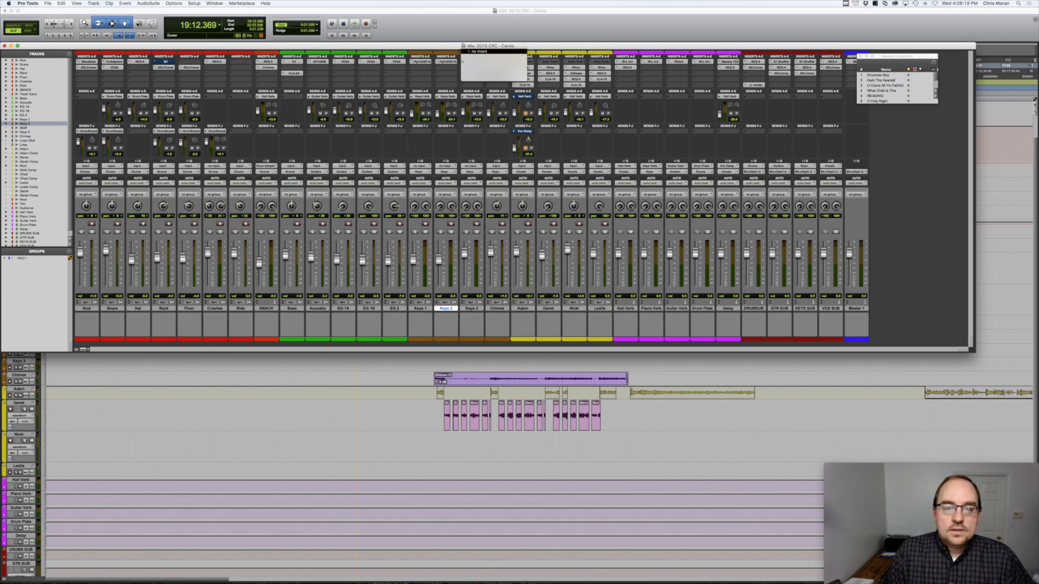
{"action": "left_click", "coordinate": [475, 51]}
{"action": "left_click", "coordinate": [463, 67]}
{"action": "left_click", "coordinate": [473, 56]}
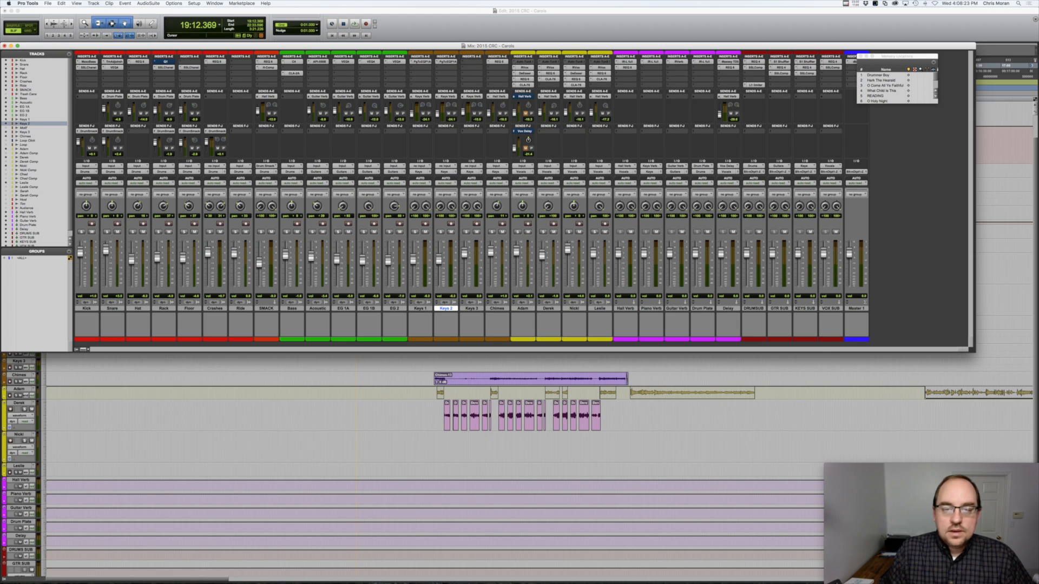
Delete the Chimes track from the session
{"action": "left_click", "coordinate": [497, 308]}
{"action": "double_click", "coordinate": [497, 339]}
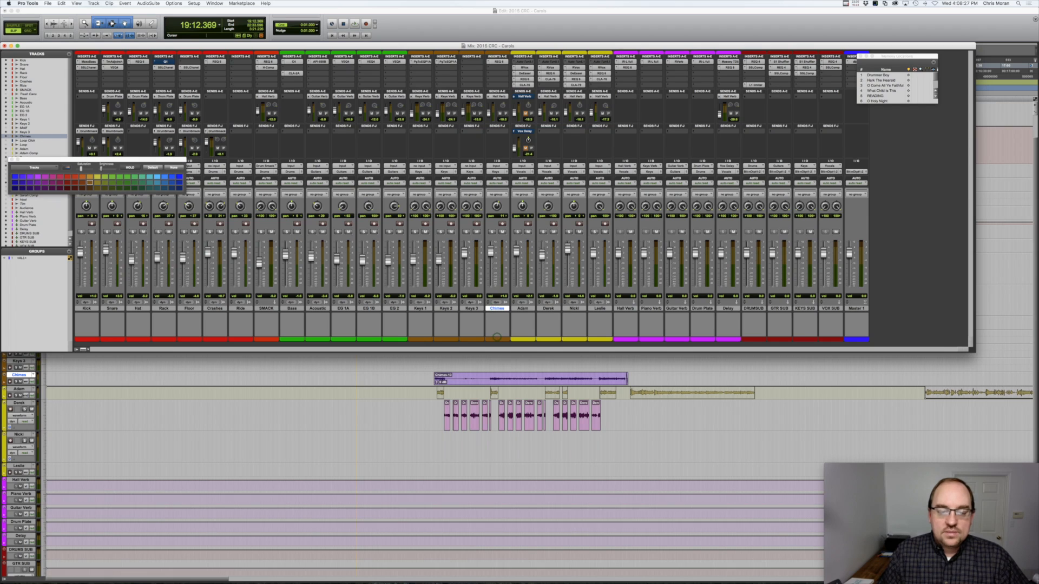
{"action": "left_click", "coordinate": [12, 160]}
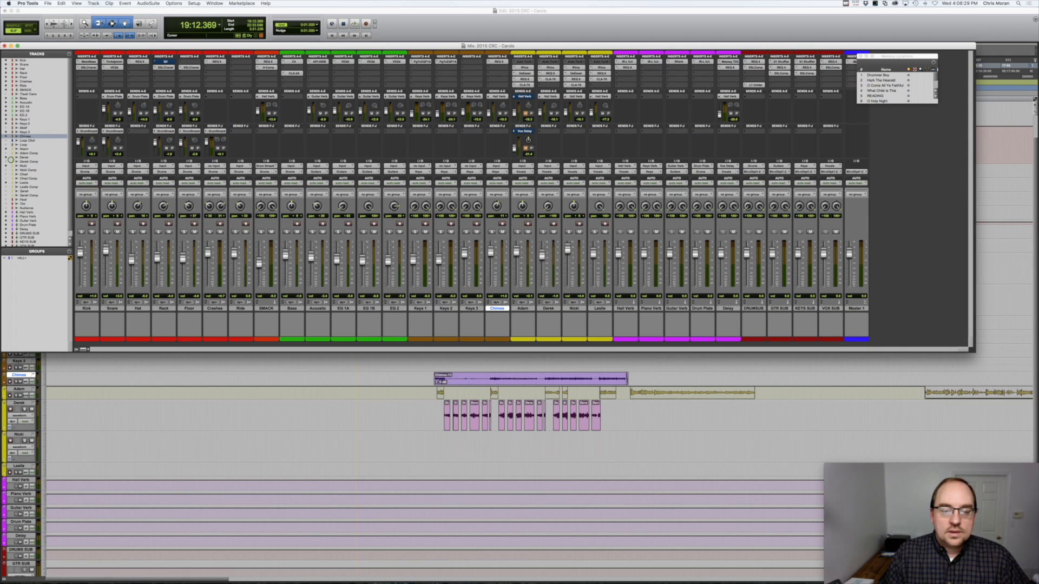
{"action": "right_click", "coordinate": [497, 308]}
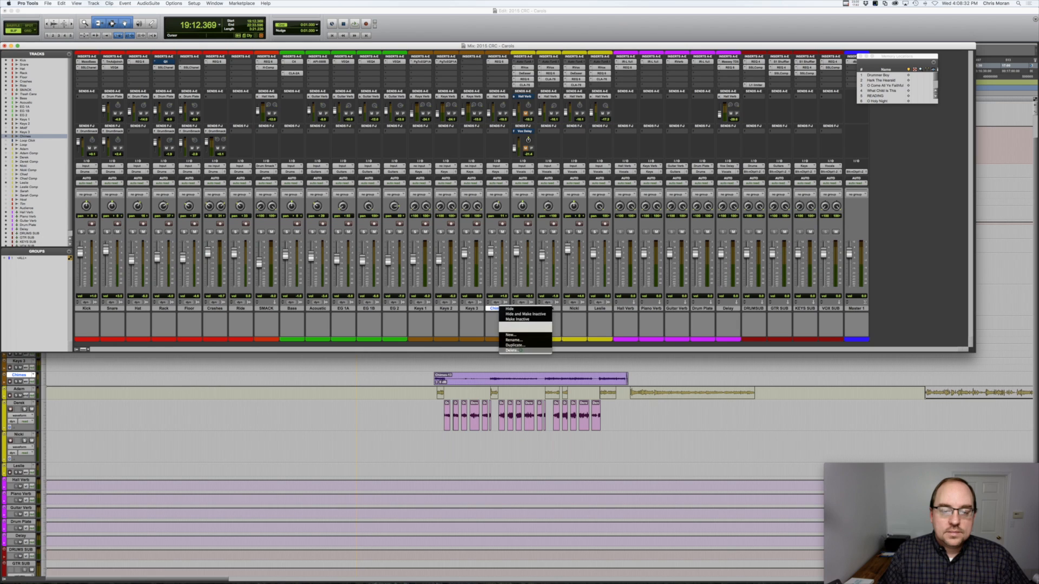
{"action": "left_click", "coordinate": [512, 350]}
{"action": "key", "text": "Escape"}
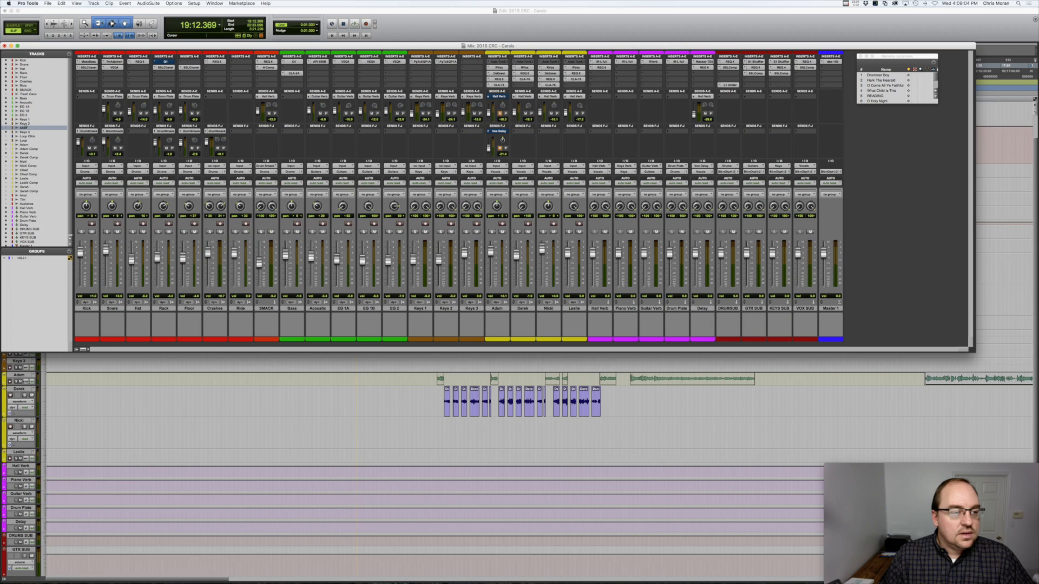
Show the hidden Motif track and make it active, and delete the Keys 3 track beside it
{"action": "right_click", "coordinate": [21, 128]}
{"action": "left_click", "coordinate": [49, 134]}
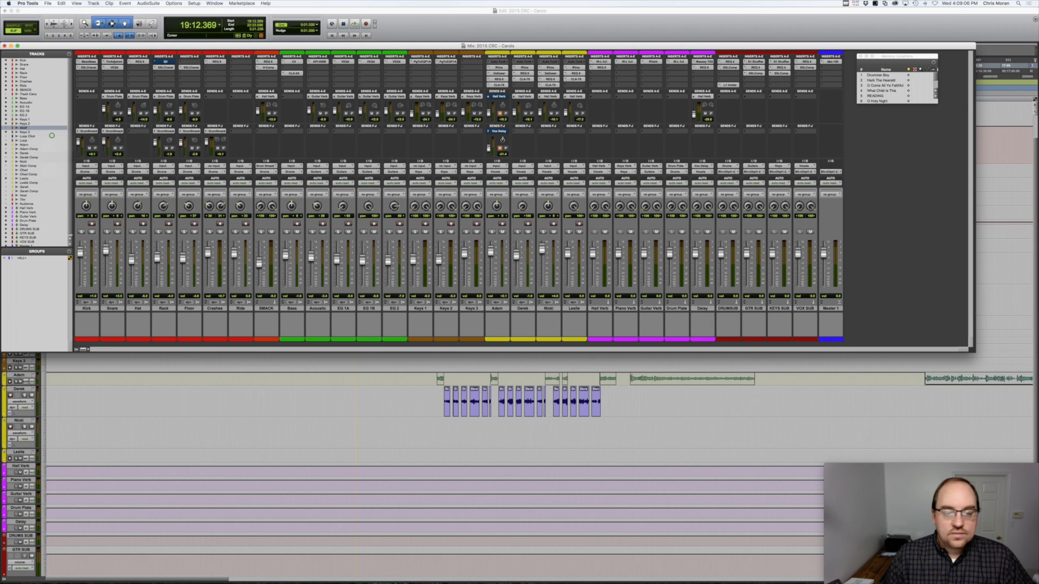
{"action": "left_click", "coordinate": [497, 308]}
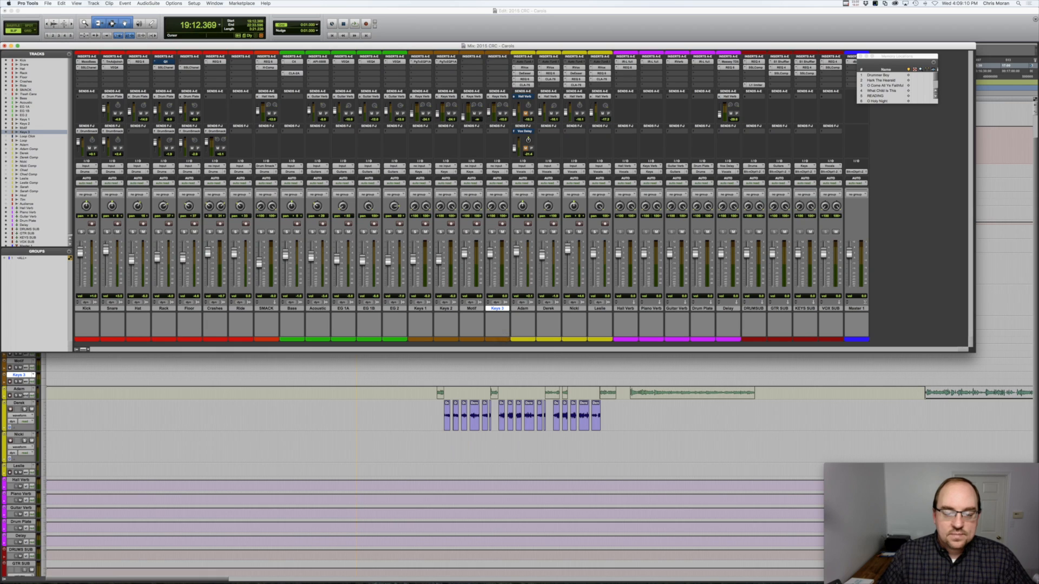
{"action": "right_click", "coordinate": [498, 307]}
{"action": "left_click", "coordinate": [522, 355]}
{"action": "key", "text": "Return"}
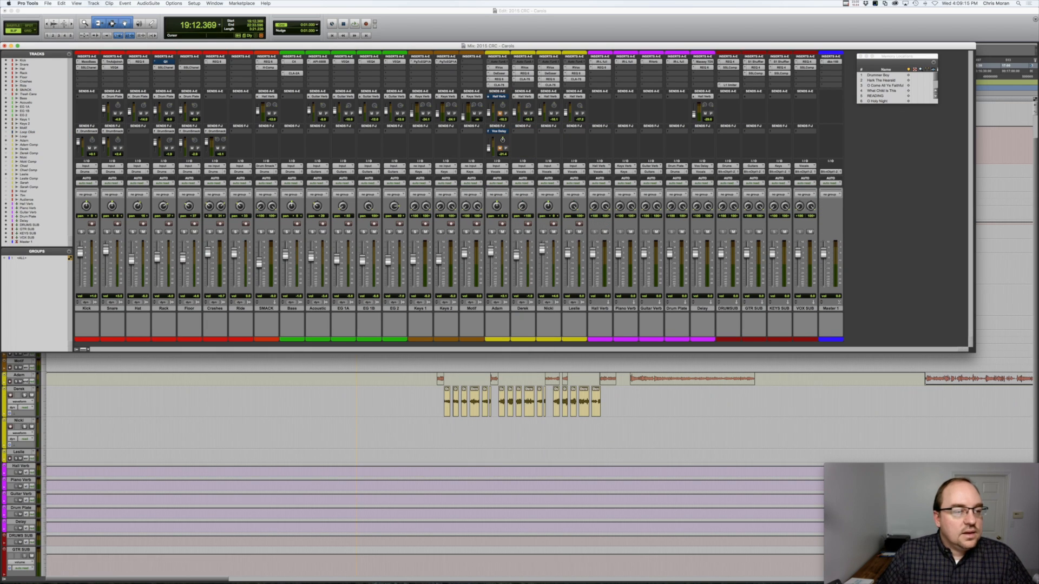
Select the hidden vocal tracks, including all the Comp tracks, and show them as active tracks
{"action": "left_click", "coordinate": [28, 131]}
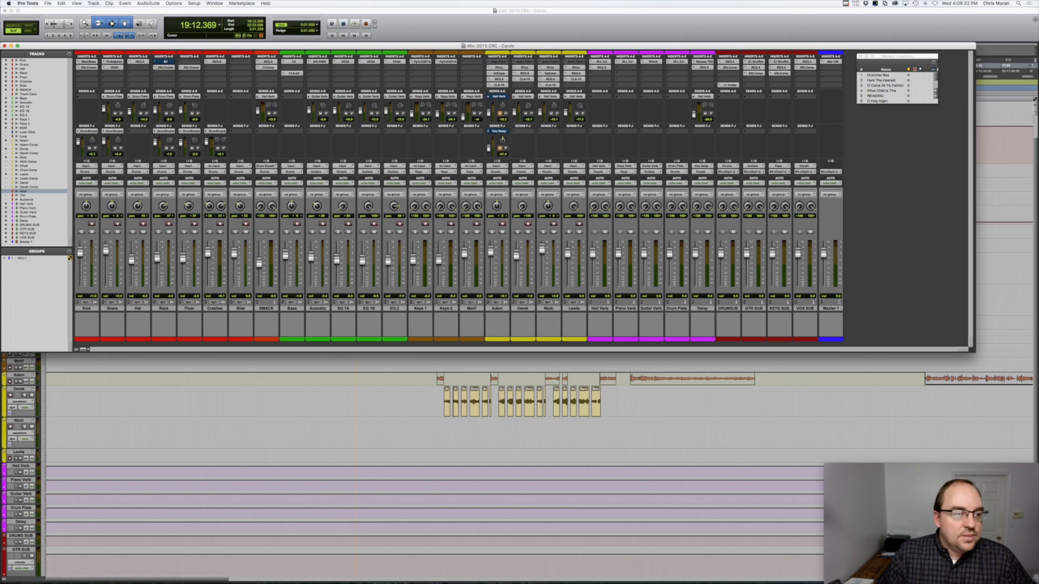
{"action": "left_click", "coordinate": [30, 153], "text": "super"}
{"action": "left_click", "coordinate": [31, 162], "text": "super"}
{"action": "left_click", "coordinate": [33, 169], "text": "super"}
{"action": "left_click", "coordinate": [31, 178], "text": "super"}
{"action": "left_click", "coordinate": [36, 183], "text": "super"}
{"action": "left_click", "coordinate": [36, 186], "text": "super"}
{"action": "right_click", "coordinate": [34, 186]}
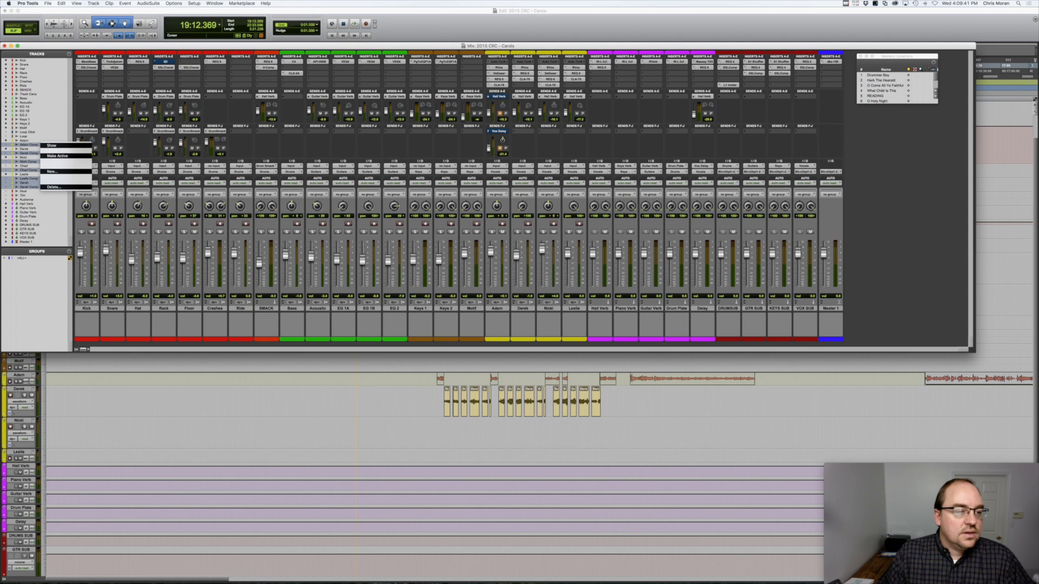
{"action": "left_click", "coordinate": [62, 150]}
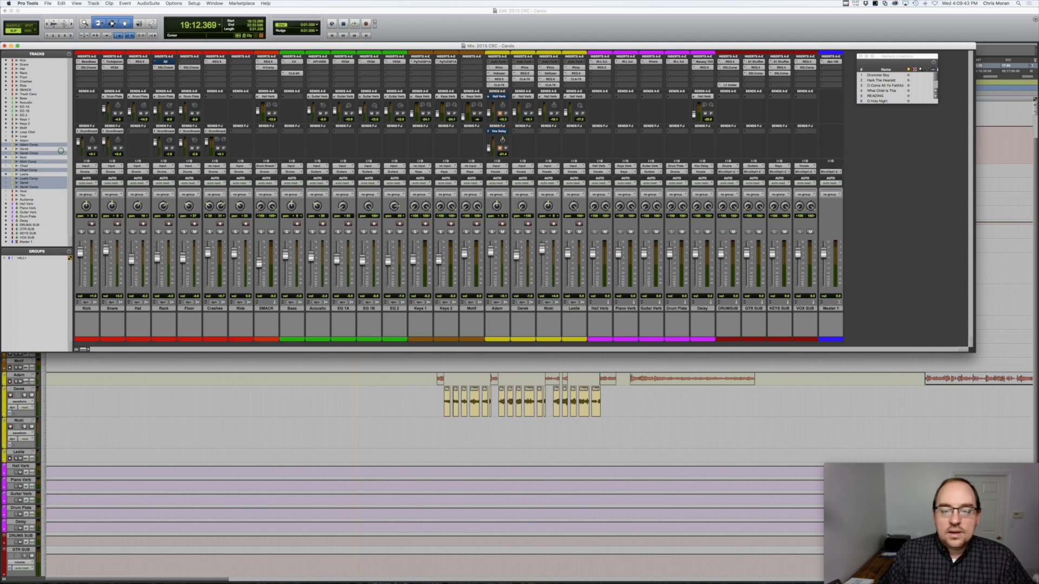
Replace the Auto-Tune plug-in in the first vocal track's top insert slot with WaveTune and close its window
{"action": "scroll", "coordinate": [425, 309], "scroll_direction": "right", "scroll_amount": 2}
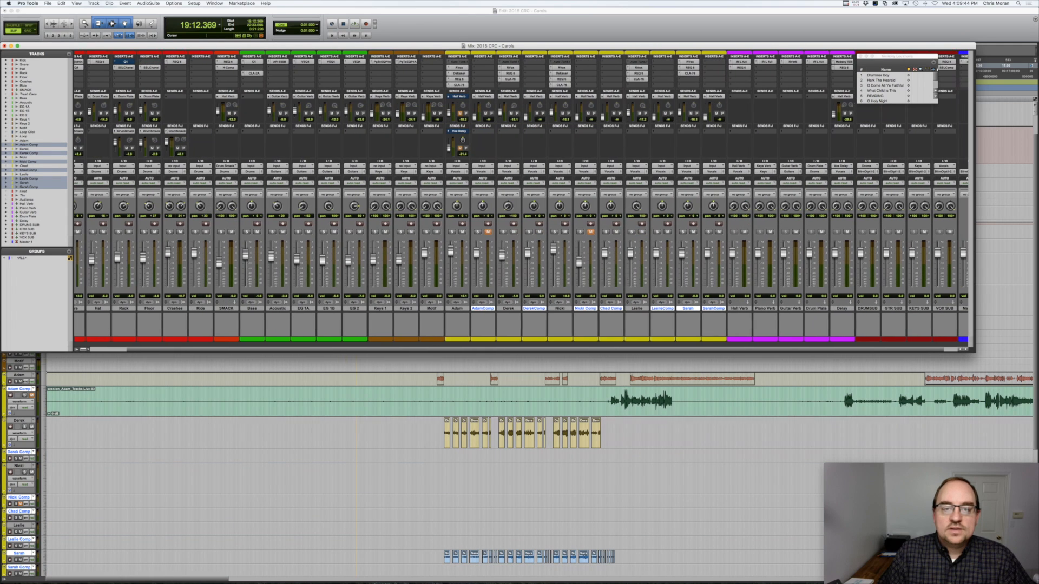
{"action": "left_click", "coordinate": [425, 309]}
{"action": "left_click", "coordinate": [450, 309]}
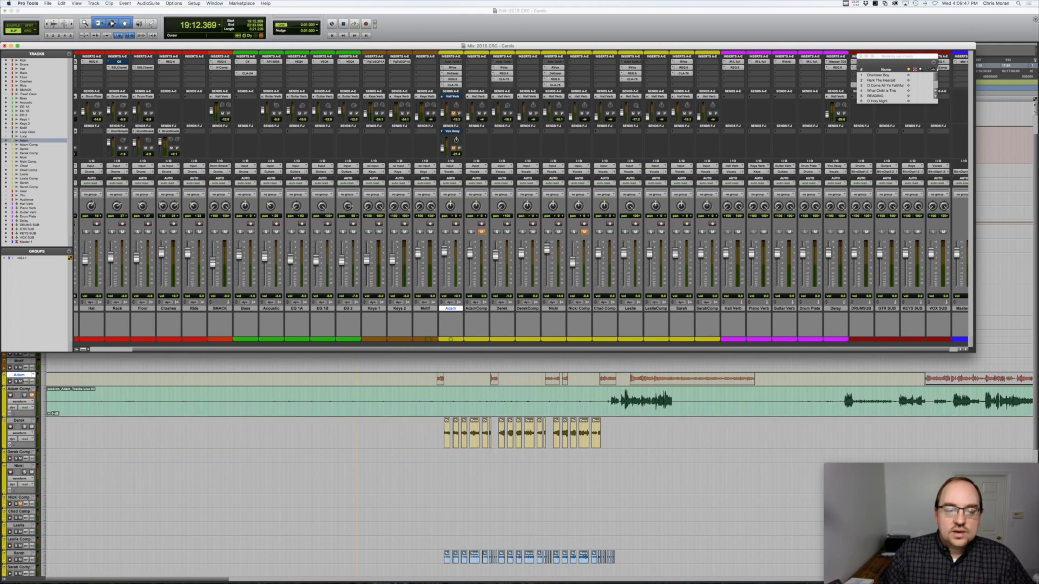
{"action": "left_click", "coordinate": [442, 62]}
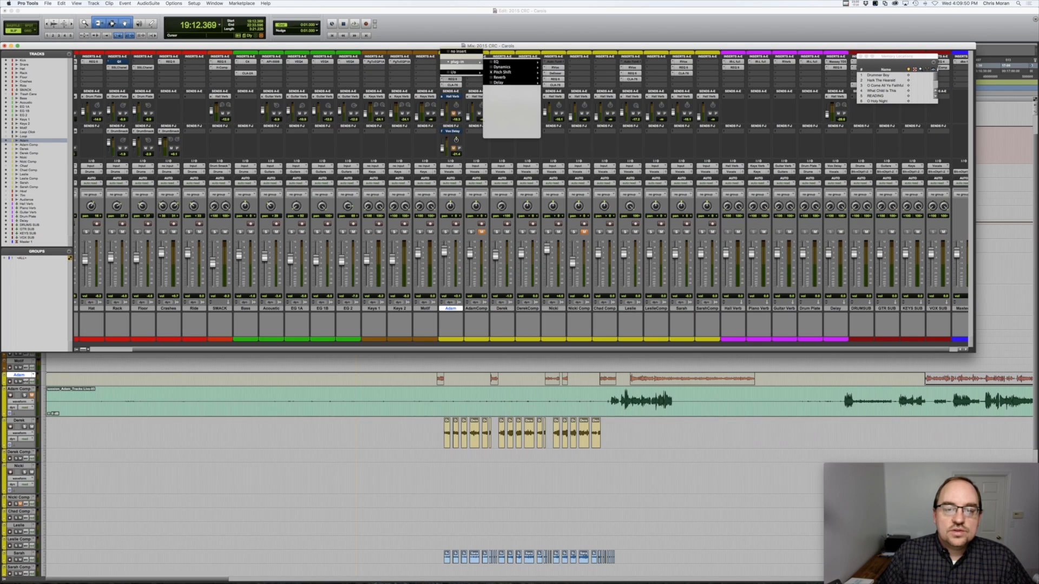
{"action": "mouse_move", "coordinate": [503, 72]}
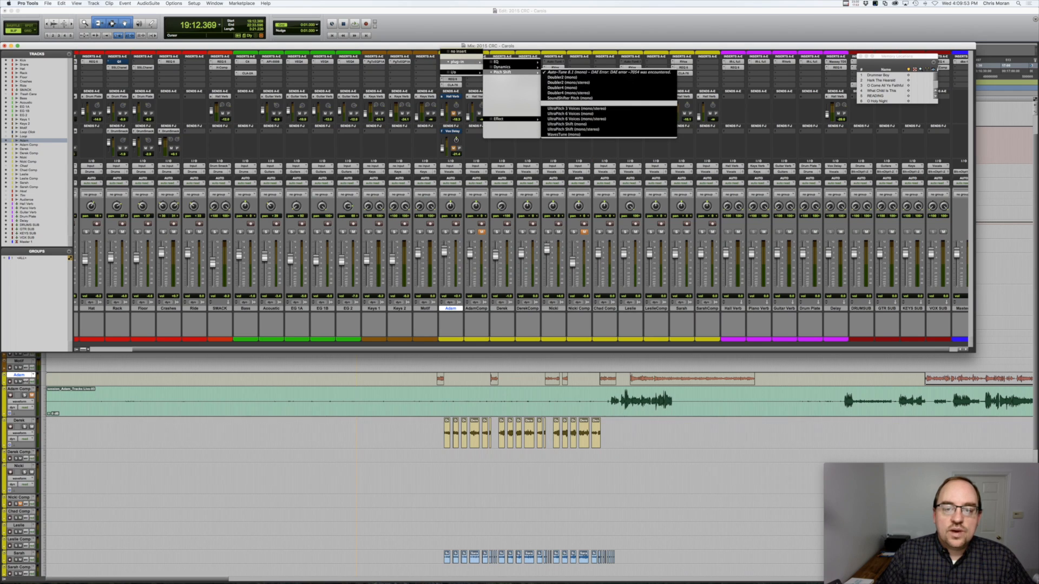
{"action": "left_click", "coordinate": [576, 108]}
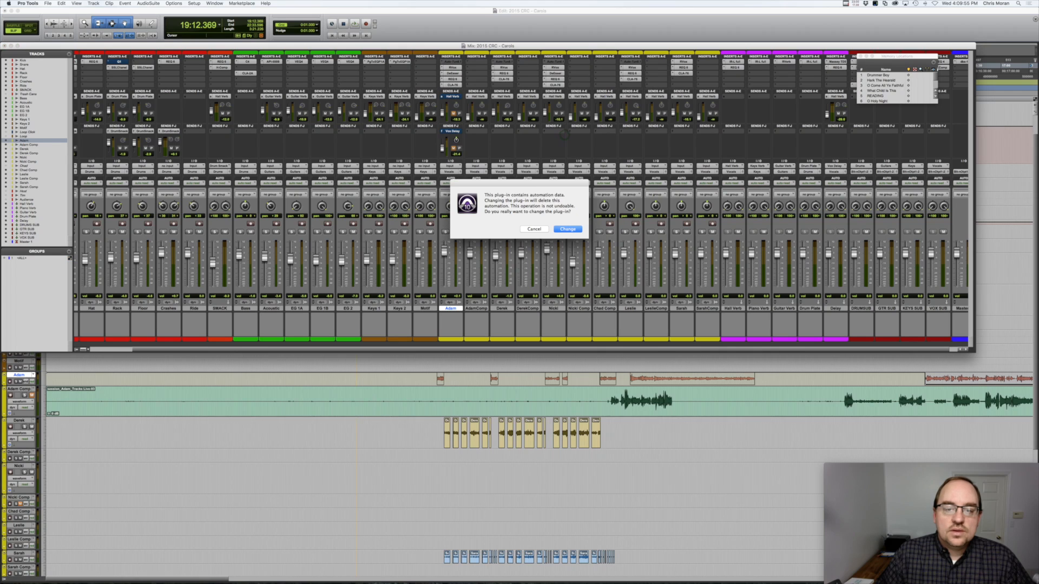
{"action": "key", "text": "Return"}
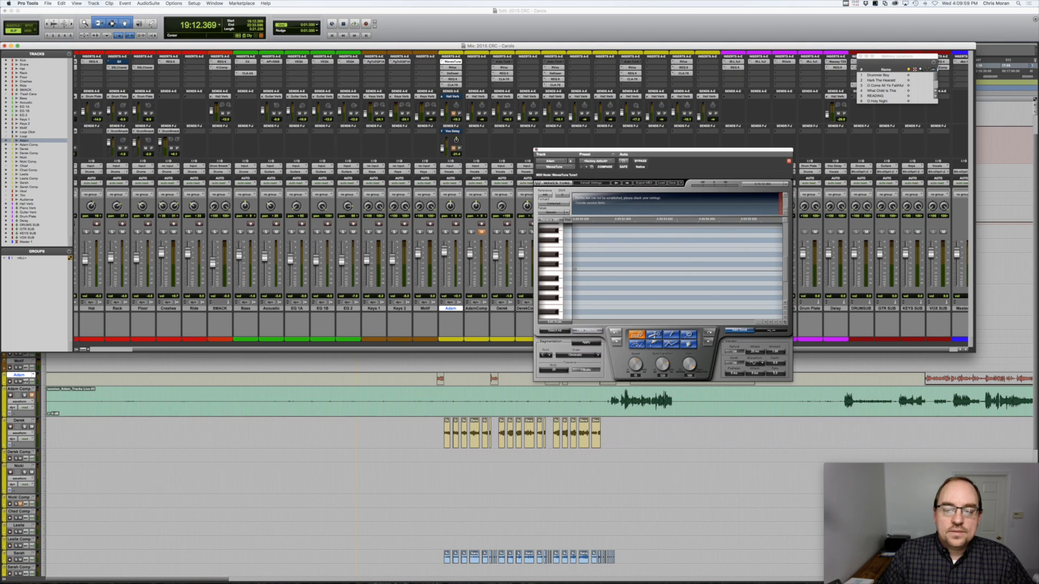
{"action": "left_click", "coordinate": [537, 150]}
Remove the pitch-correction plug-in from the top insert slot of each of the four main vocal tracks
{"action": "left_click", "coordinate": [443, 62]}
{"action": "left_click", "coordinate": [452, 52]}
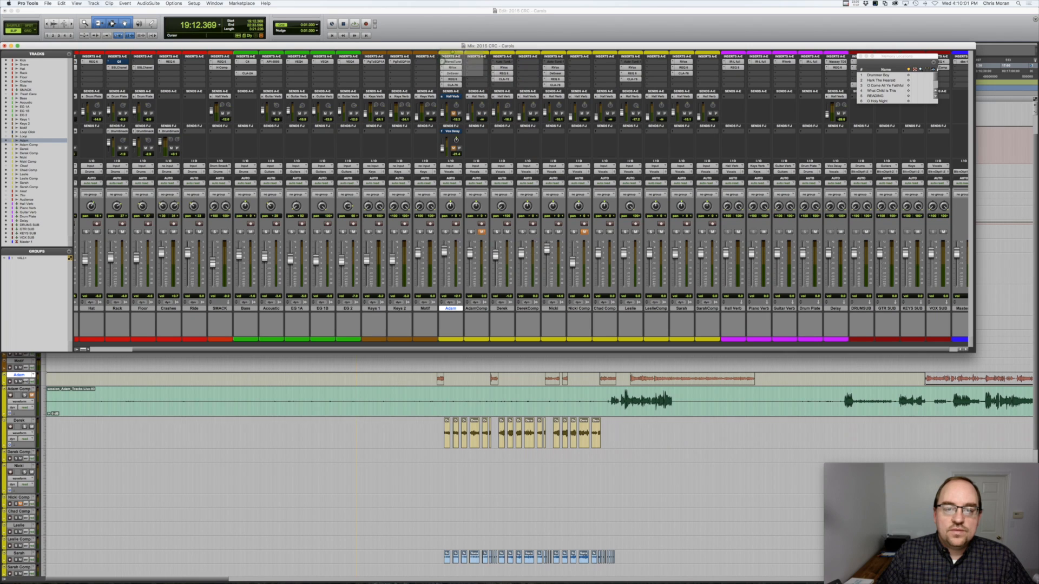
{"action": "left_click", "coordinate": [494, 62]}
{"action": "left_click", "coordinate": [504, 52]}
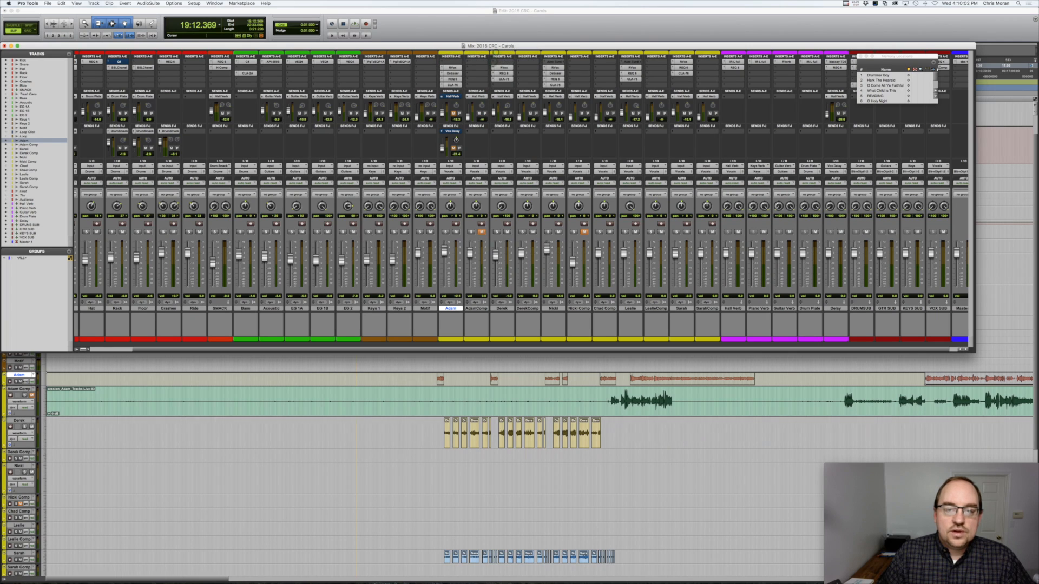
{"action": "left_click", "coordinate": [546, 62]}
{"action": "left_click", "coordinate": [550, 51]}
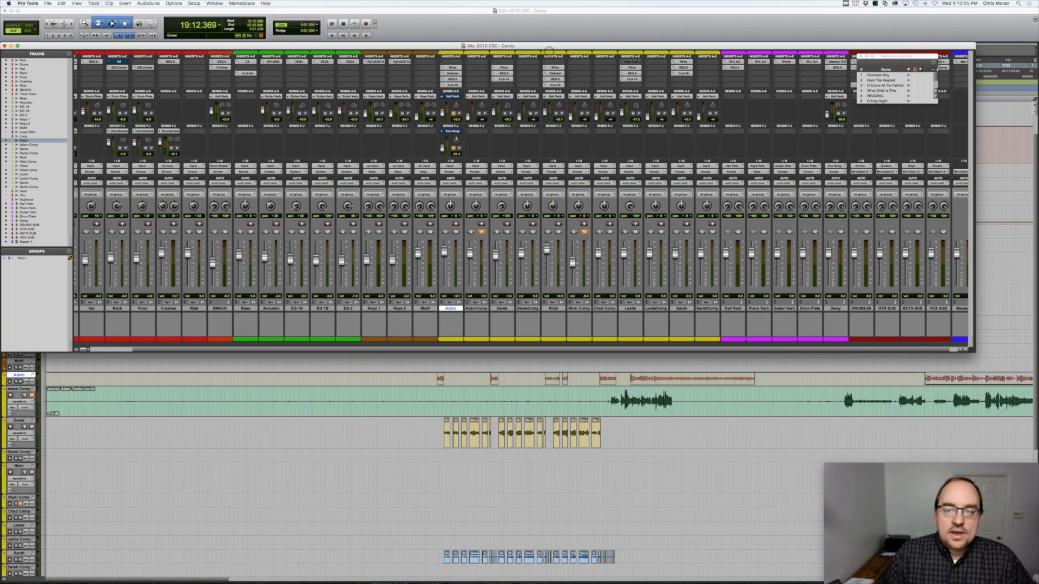
{"action": "left_click", "coordinate": [629, 61]}
{"action": "left_click", "coordinate": [630, 51]}
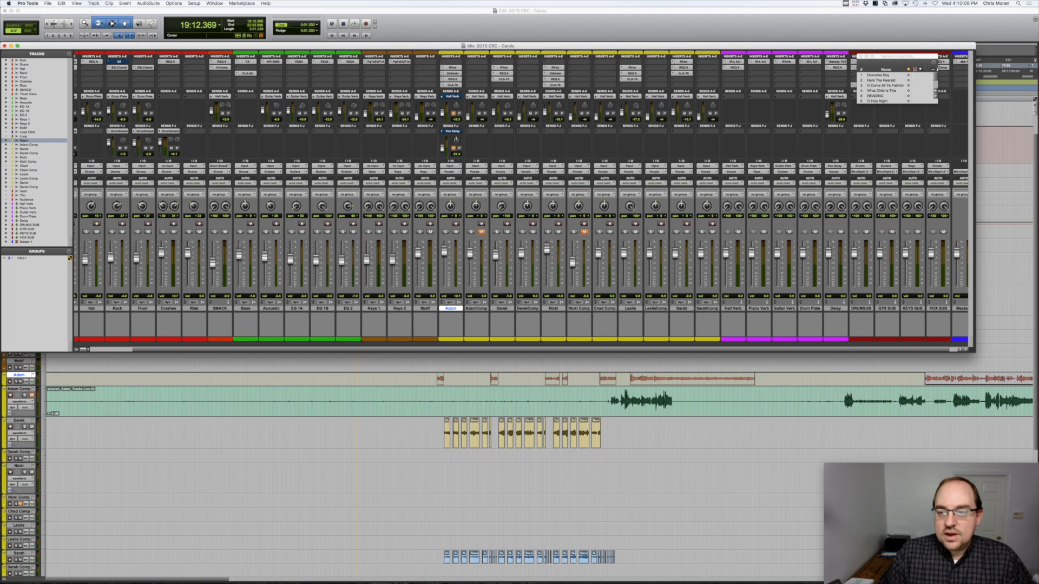
Look through the list of memory locations and recall the Drummer Boy marker
{"action": "left_click_drag", "start_coordinate": [931, 56], "coordinate": [920, 70]}
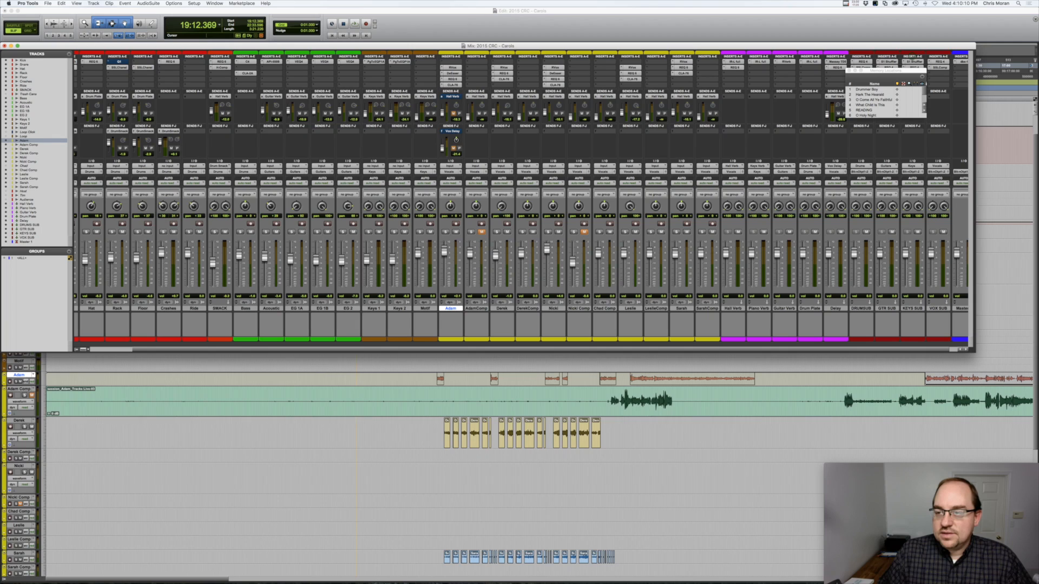
{"action": "left_click", "coordinate": [867, 90]}
{"action": "scroll", "coordinate": [867, 91], "scroll_direction": "down", "scroll_amount": 5}
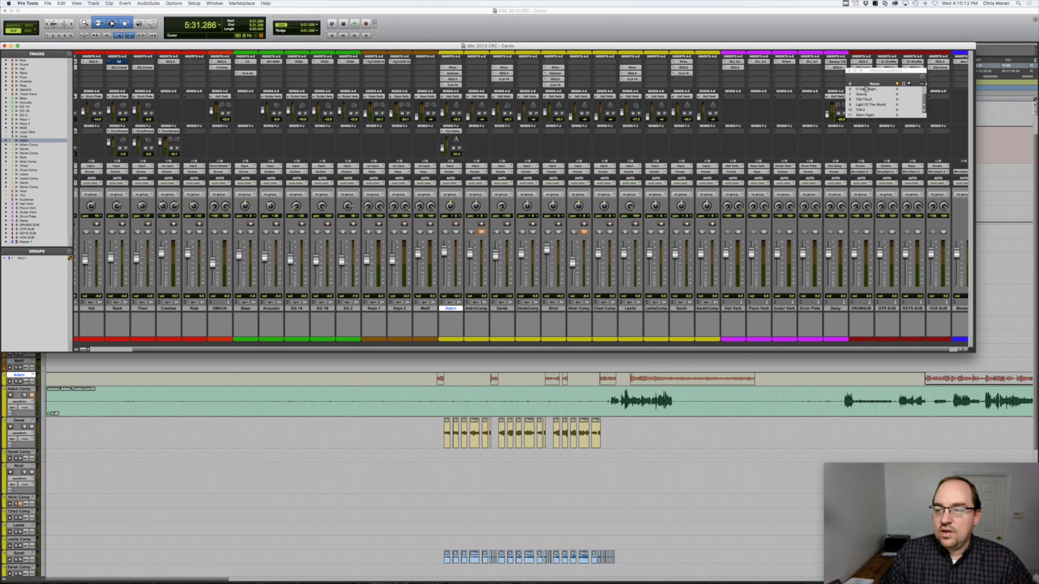
{"action": "left_click", "coordinate": [873, 114], "text": "shift"}
{"action": "scroll", "coordinate": [872, 108], "scroll_direction": "up", "scroll_amount": 5}
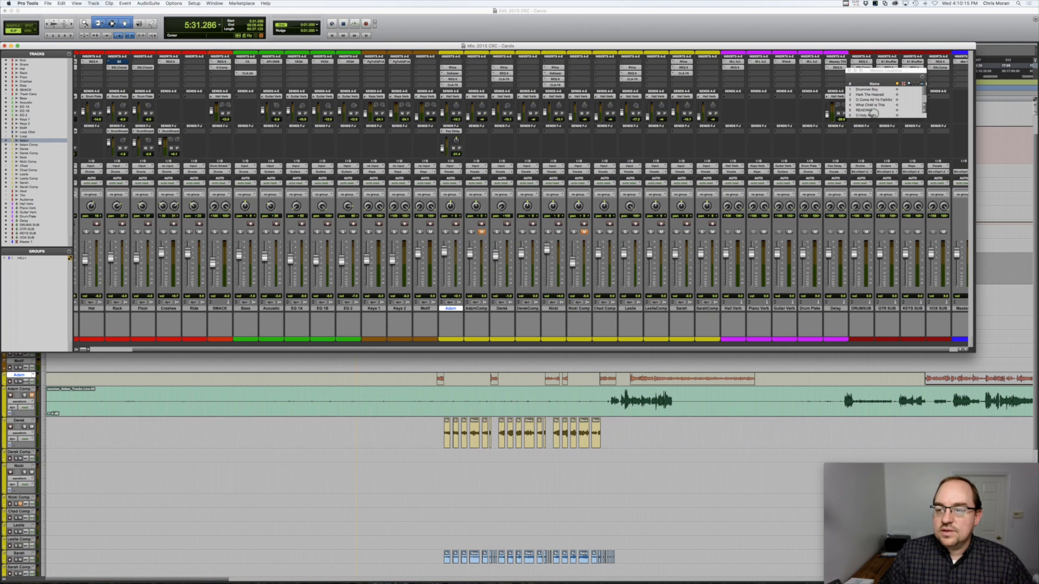
{"action": "left_click", "coordinate": [868, 90]}
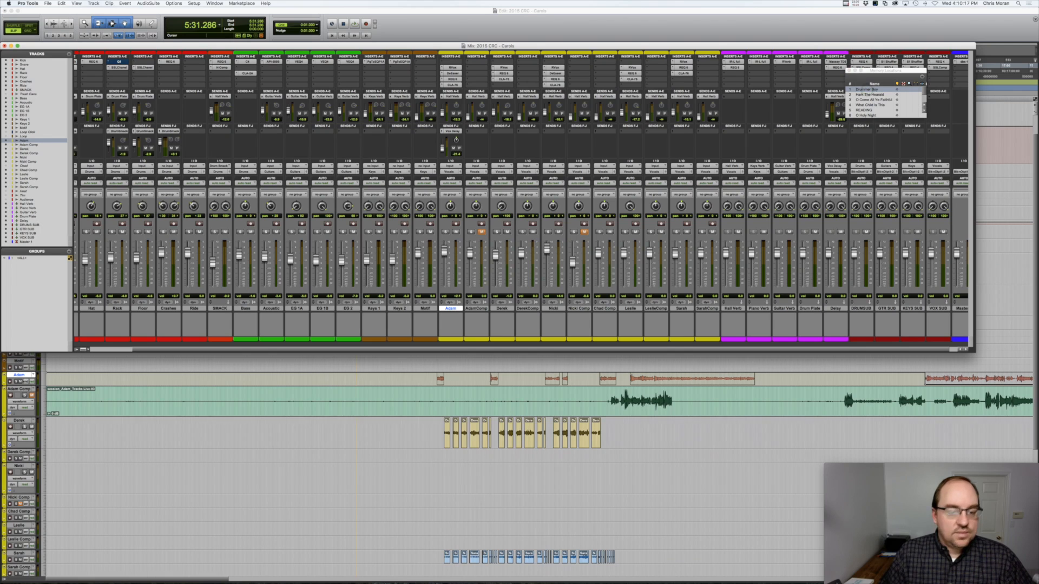
Inspect the EQ and H-Comp compressor on the SMACK track and close the plug-in window
{"action": "scroll", "coordinate": [521, 201], "scroll_direction": "right", "scroll_amount": 1}
{"action": "scroll", "coordinate": [521, 200], "scroll_direction": "left", "scroll_amount": 5}
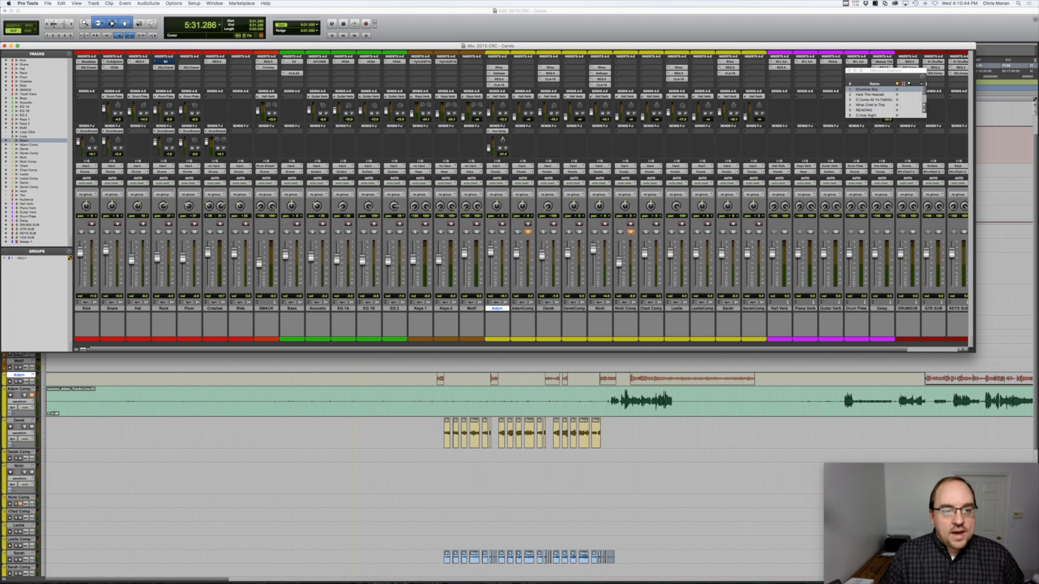
{"action": "left_click", "coordinate": [266, 62]}
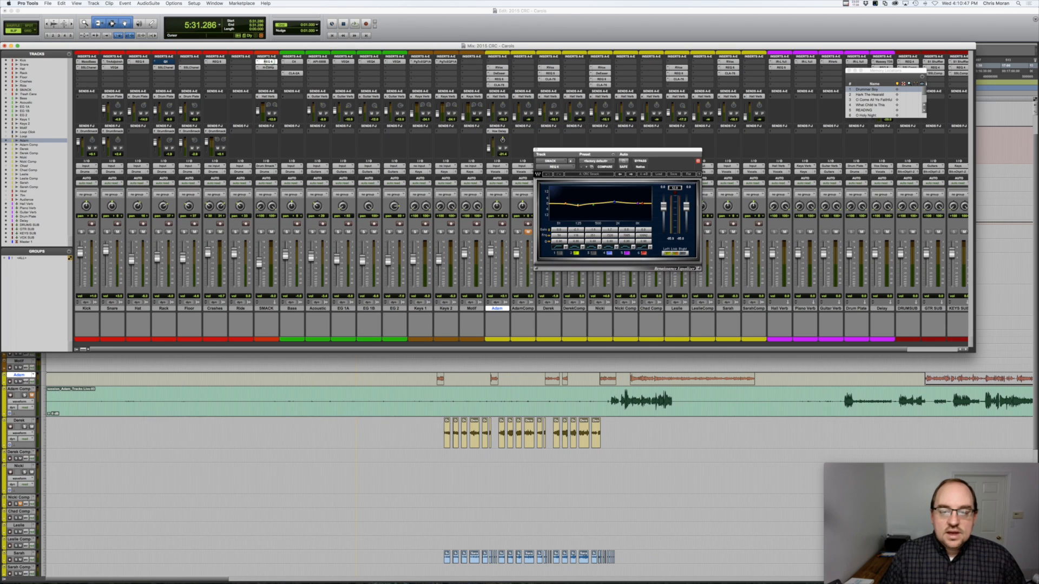
{"action": "left_click", "coordinate": [266, 67]}
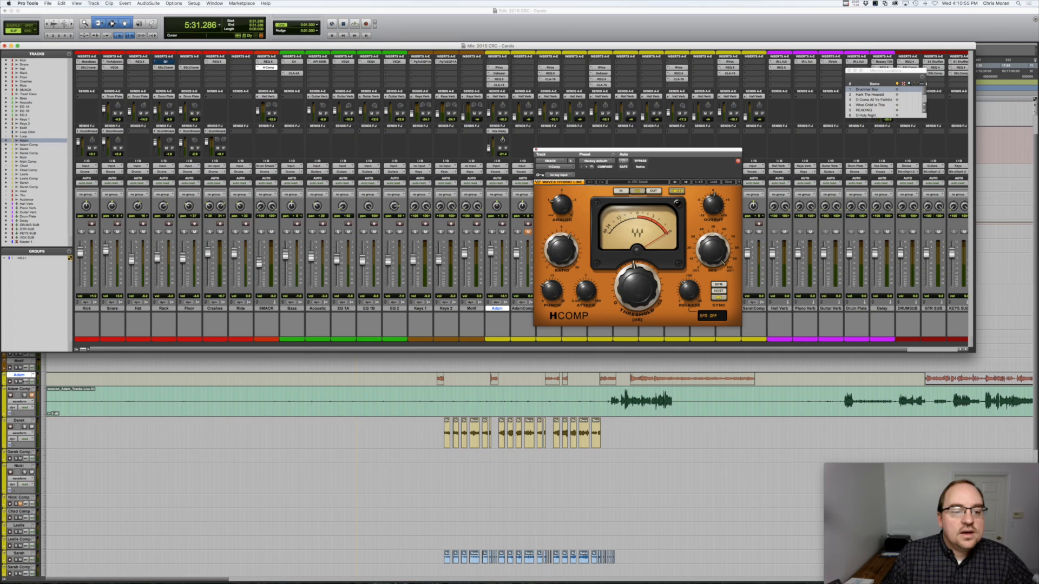
{"action": "left_click", "coordinate": [536, 149]}
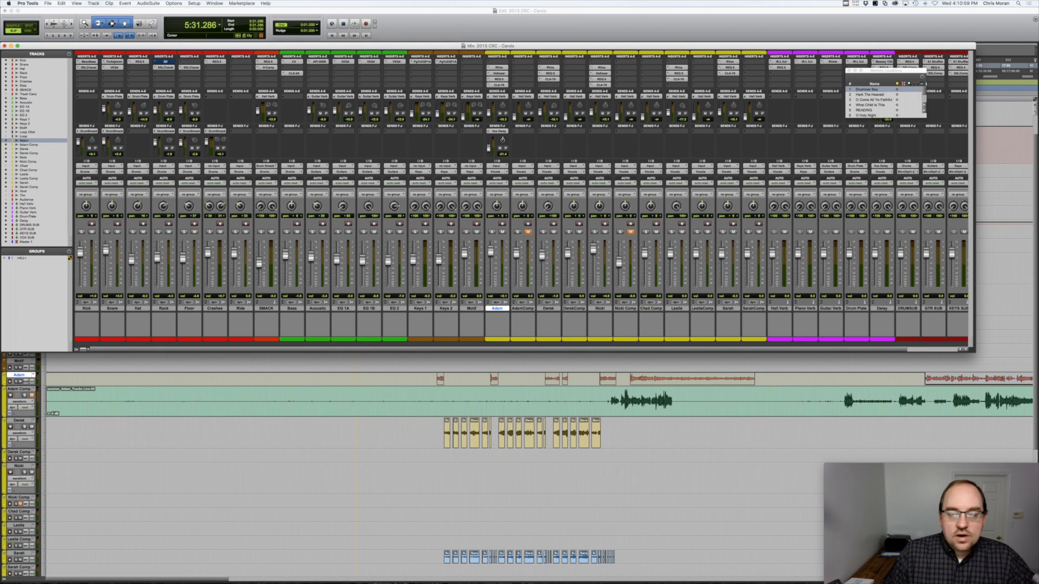
Close the memory locations window and inspect the EQ plug-ins on the drum, guitar and keys submix tracks
{"action": "scroll", "coordinate": [521, 201], "scroll_direction": "right", "scroll_amount": 2}
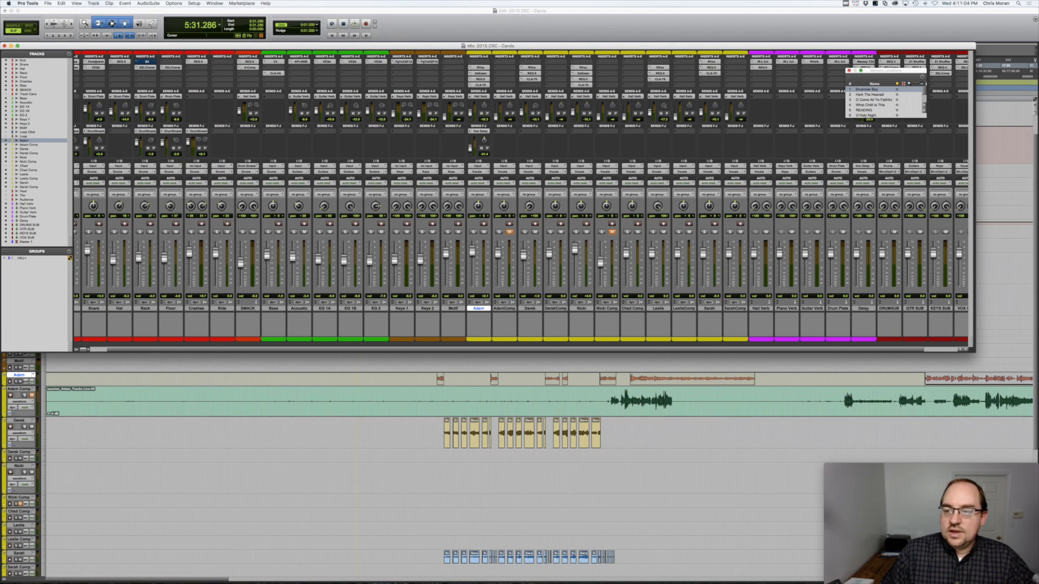
{"action": "left_click", "coordinate": [849, 70]}
{"action": "scroll", "coordinate": [521, 201], "scroll_direction": "right", "scroll_amount": 2}
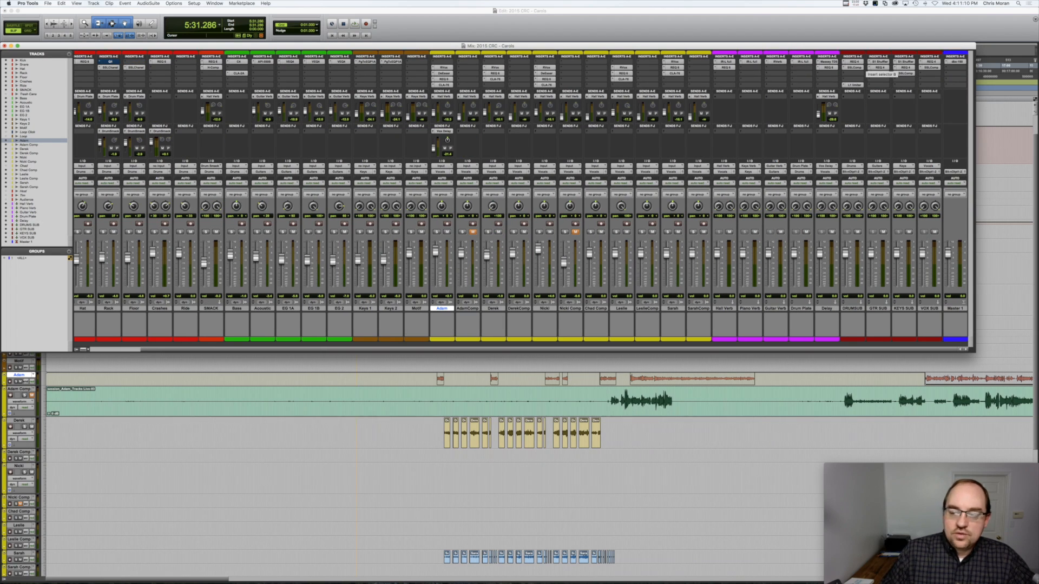
{"action": "left_click", "coordinate": [855, 61]}
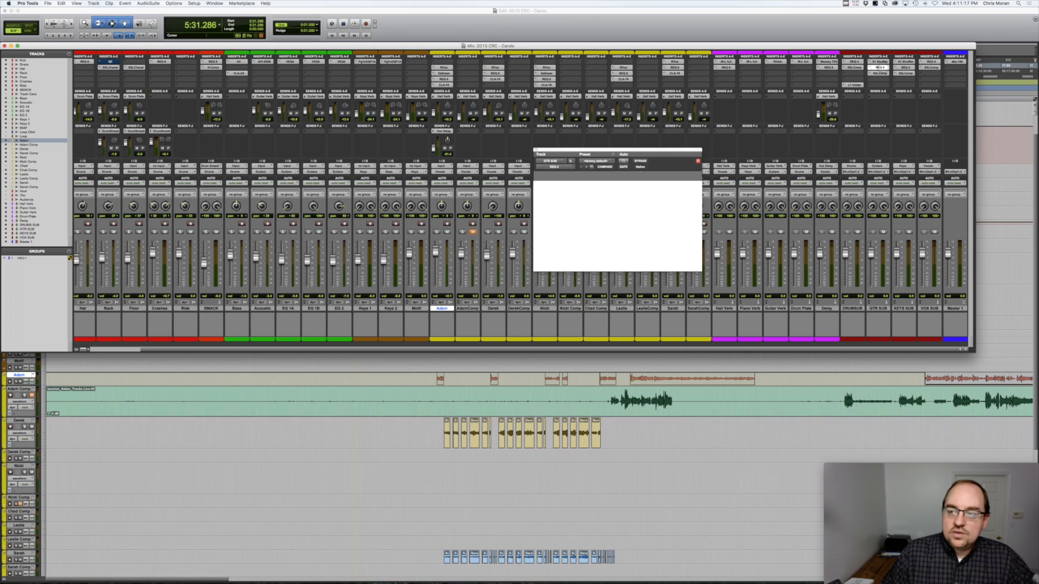
{"action": "left_click", "coordinate": [904, 67]}
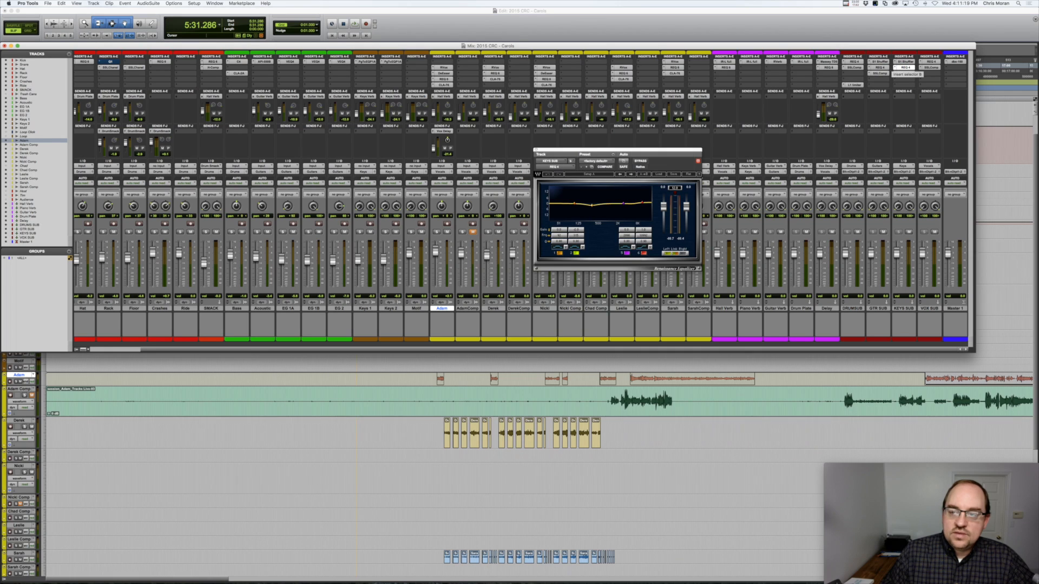
{"action": "left_click", "coordinate": [880, 67]}
{"action": "left_click", "coordinate": [854, 61]}
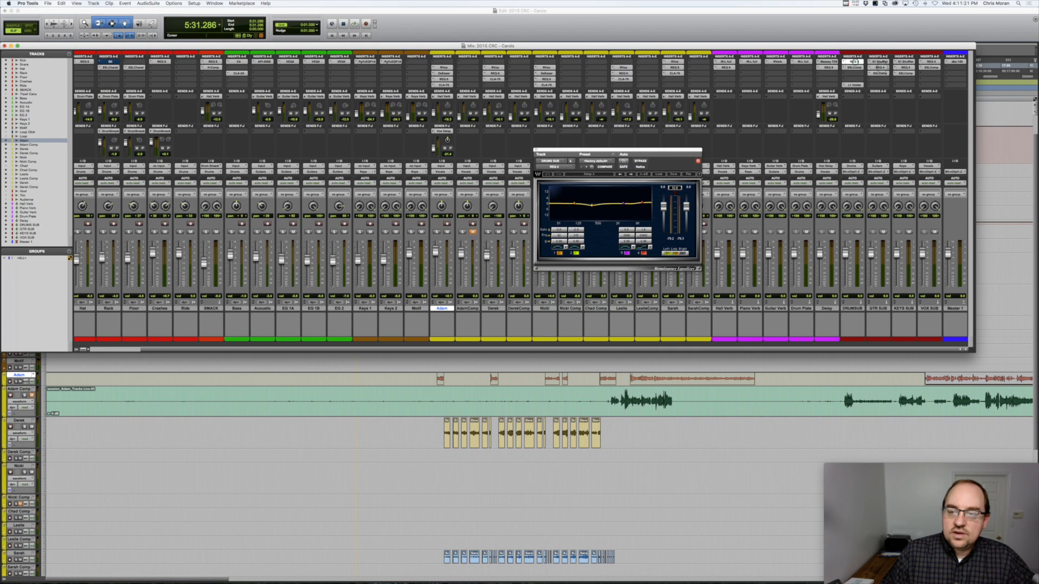
{"action": "left_click", "coordinate": [904, 67]}
{"action": "left_click", "coordinate": [930, 61]}
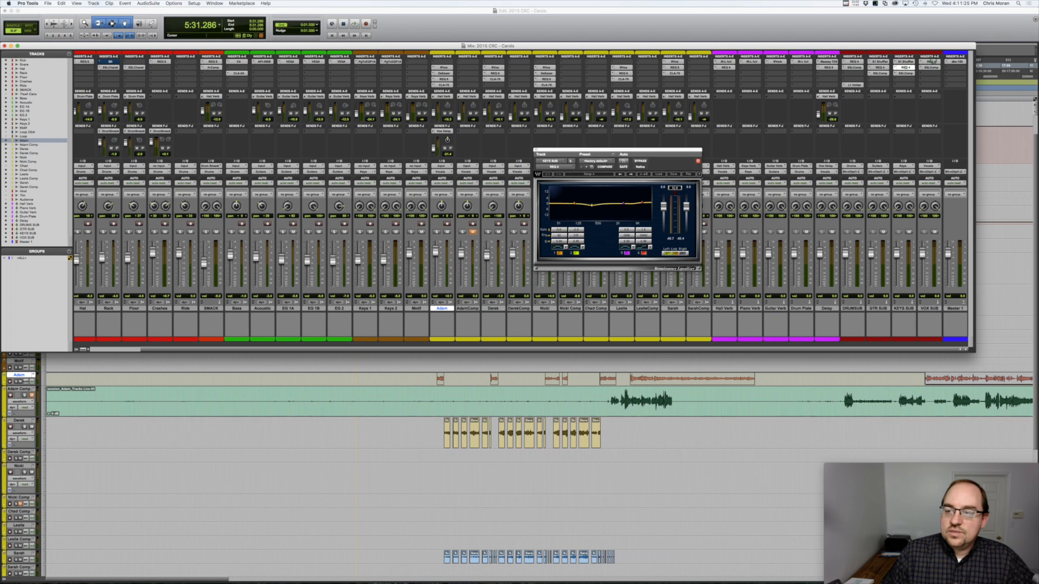
Inspect the SSL bus compressor on the drum submix and the dbx 160 on the master track, closing the plug-in window
{"action": "left_click", "coordinate": [854, 67]}
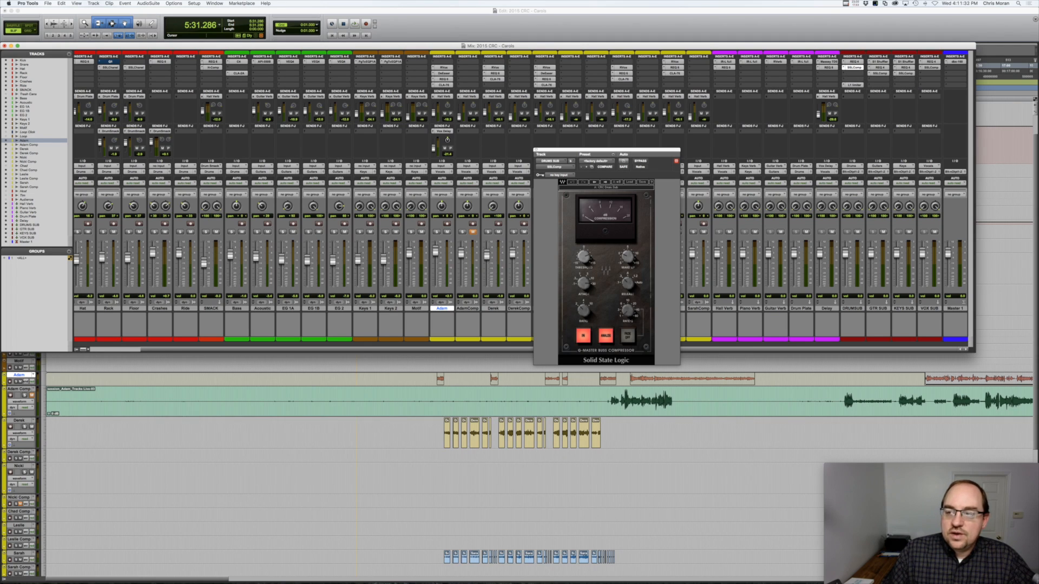
{"action": "left_click", "coordinate": [956, 61]}
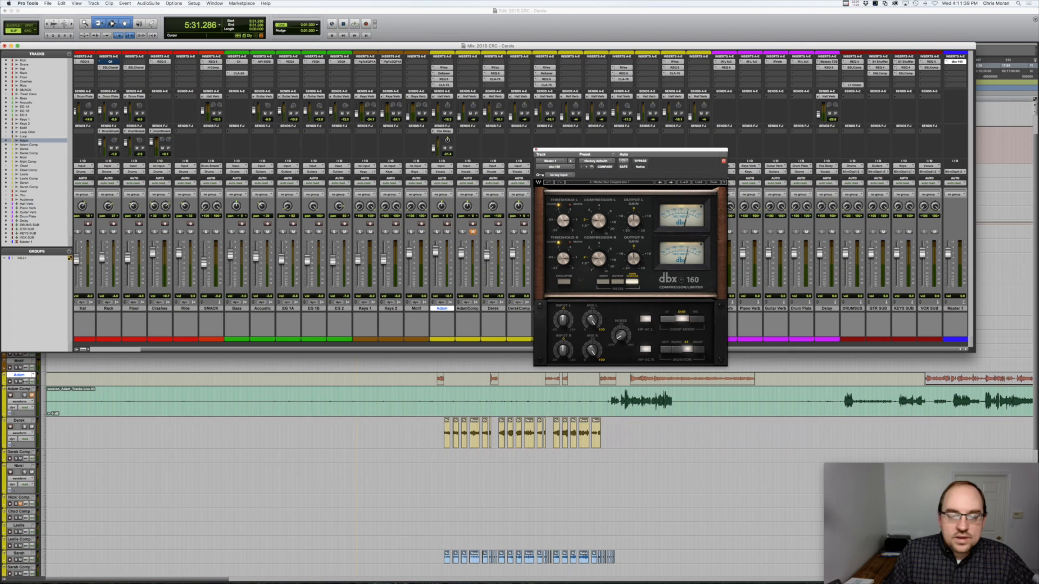
{"action": "left_click", "coordinate": [536, 150]}
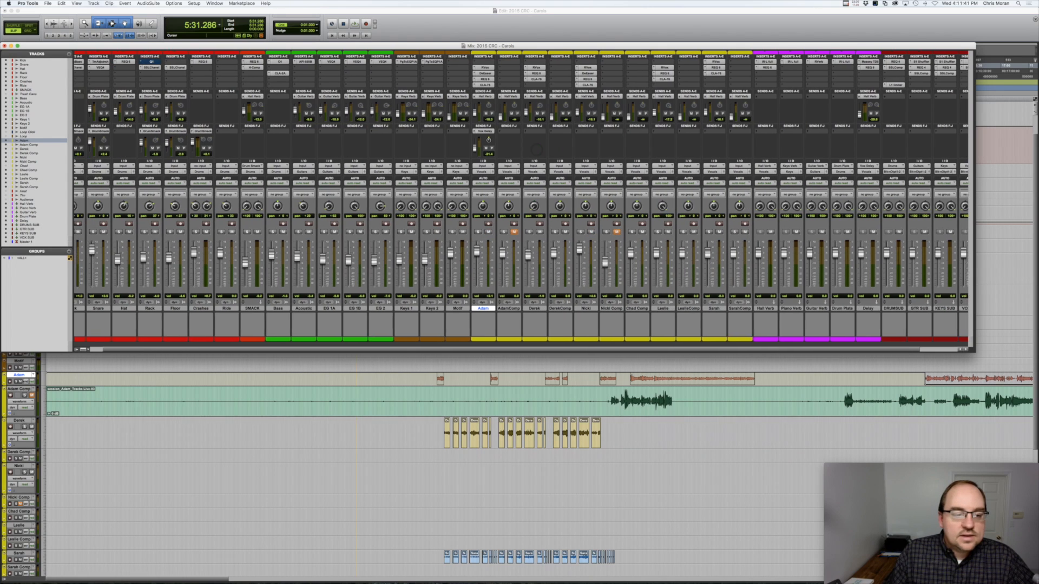
Compare the API 550B equalizer on the Acoustic track with the EQ on EG 1A and close the plug-in window
{"action": "scroll", "coordinate": [536, 150], "scroll_direction": "left", "scroll_amount": 3}
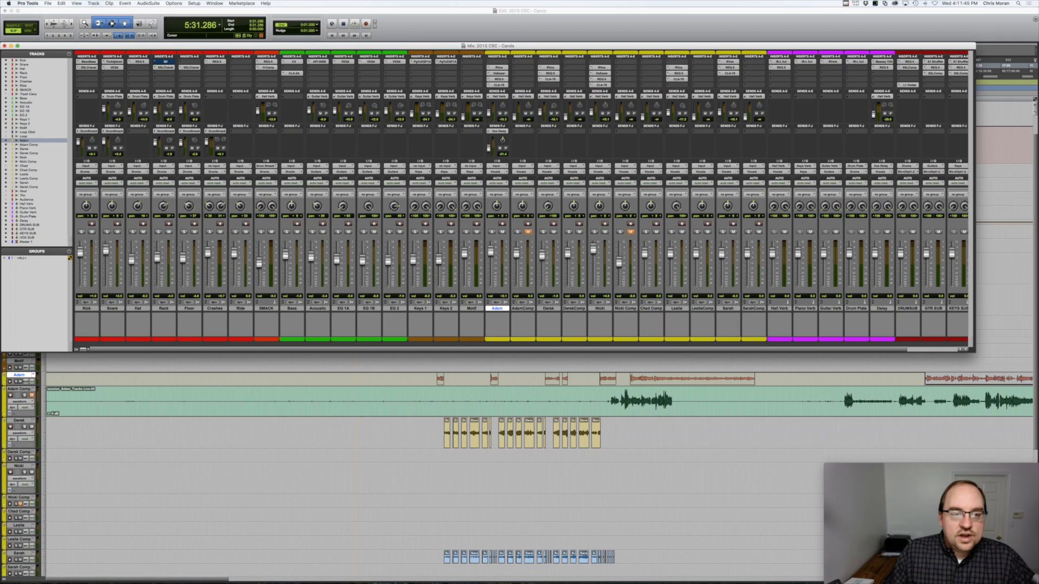
{"action": "left_click", "coordinate": [319, 61]}
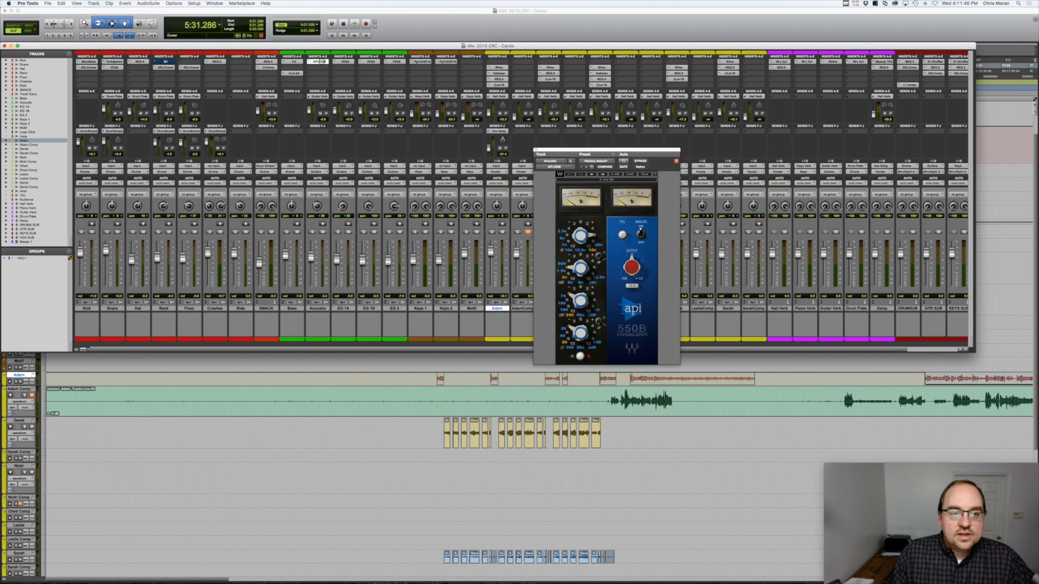
{"action": "left_click", "coordinate": [344, 61]}
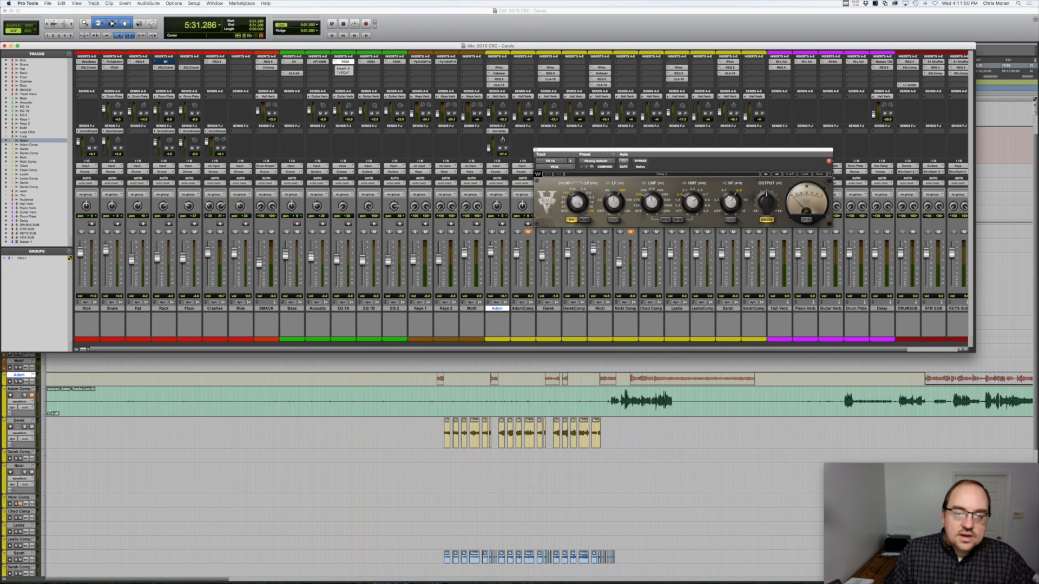
{"action": "left_click", "coordinate": [320, 61]}
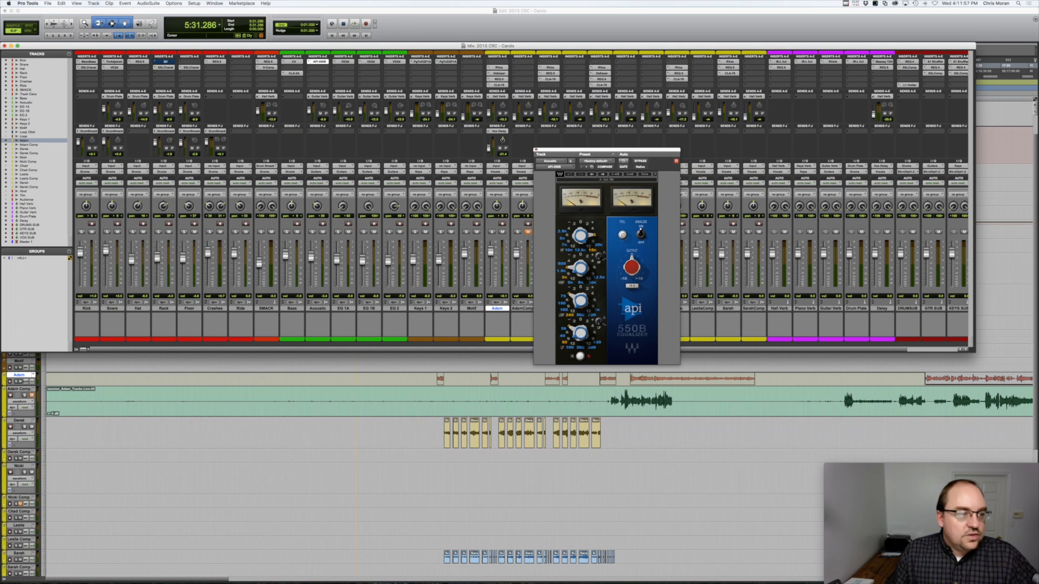
{"action": "left_click", "coordinate": [535, 150]}
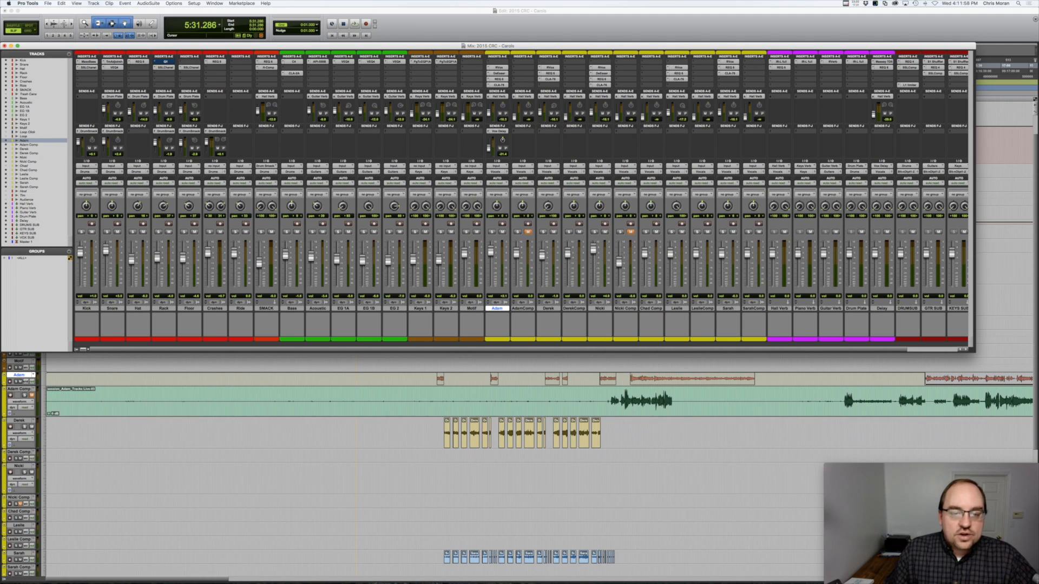
{"action": "scroll", "coordinate": [521, 202], "scroll_direction": "right", "scroll_amount": 1}
{"action": "scroll", "coordinate": [521, 201], "scroll_direction": "right", "scroll_amount": 2}
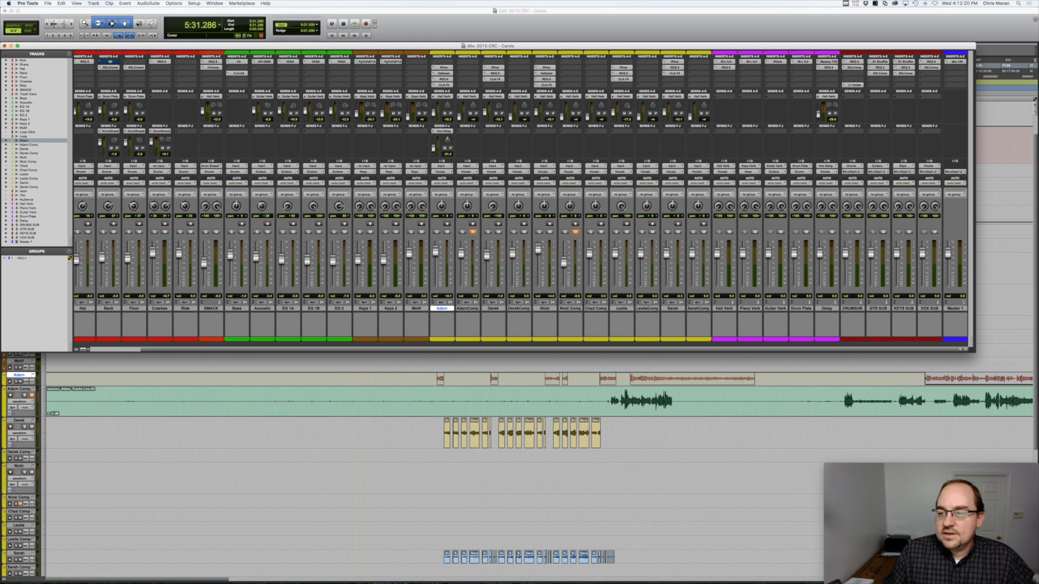
{"action": "scroll", "coordinate": [521, 201], "scroll_direction": "left", "scroll_amount": 2}
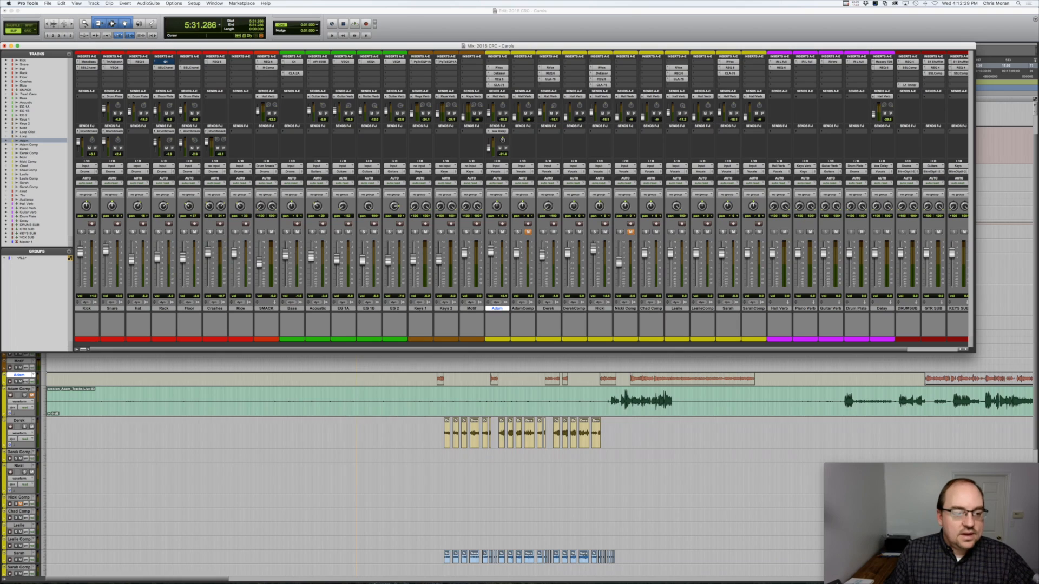
Duplicate the Snare track once with its automation, inserts, sends and group assignments, inserting the copy after it
{"action": "left_click", "coordinate": [86, 309]}
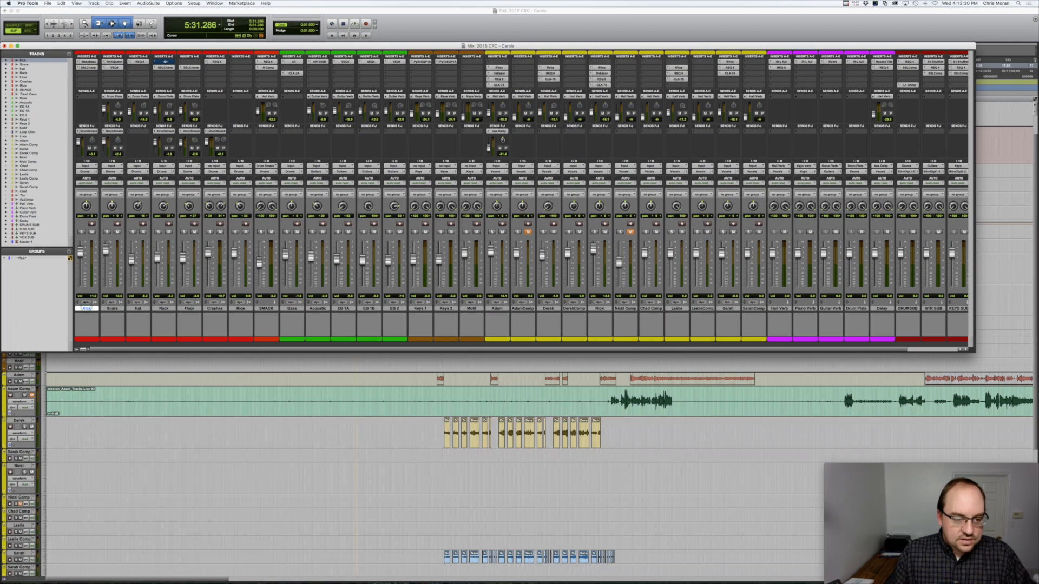
{"action": "left_click", "coordinate": [112, 308]}
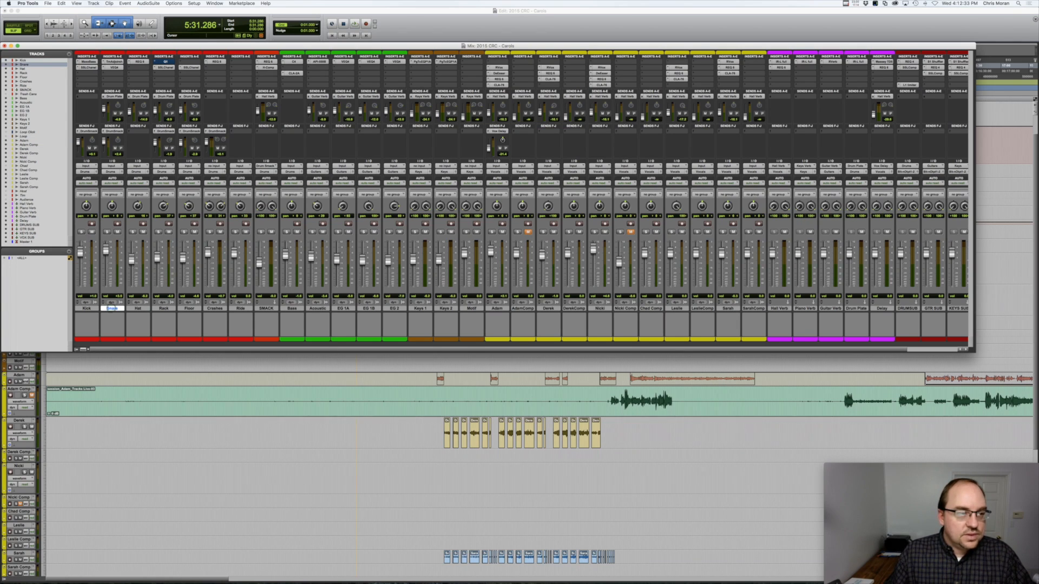
{"action": "right_click", "coordinate": [112, 308]}
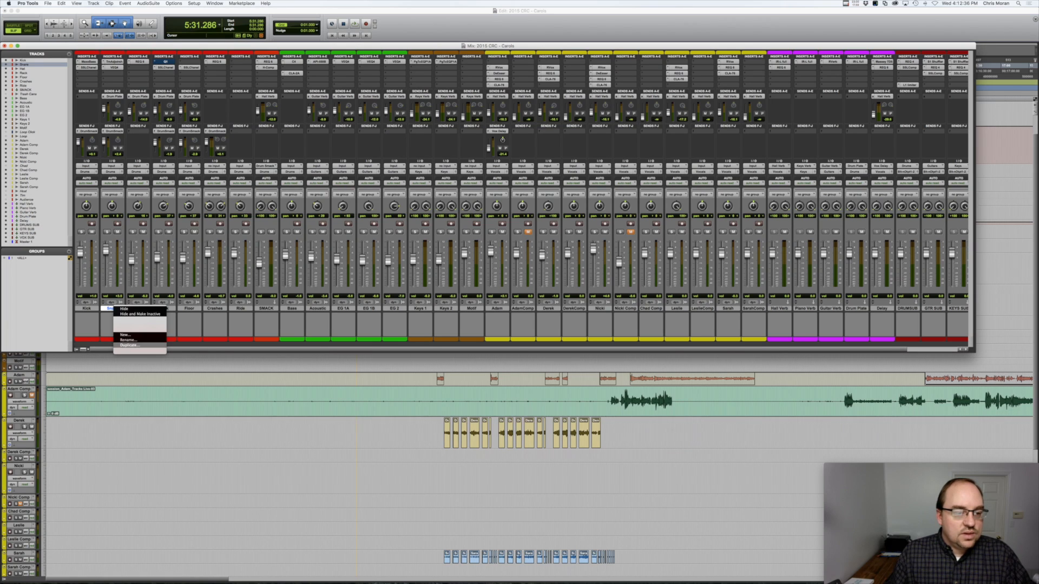
{"action": "left_click", "coordinate": [129, 345]}
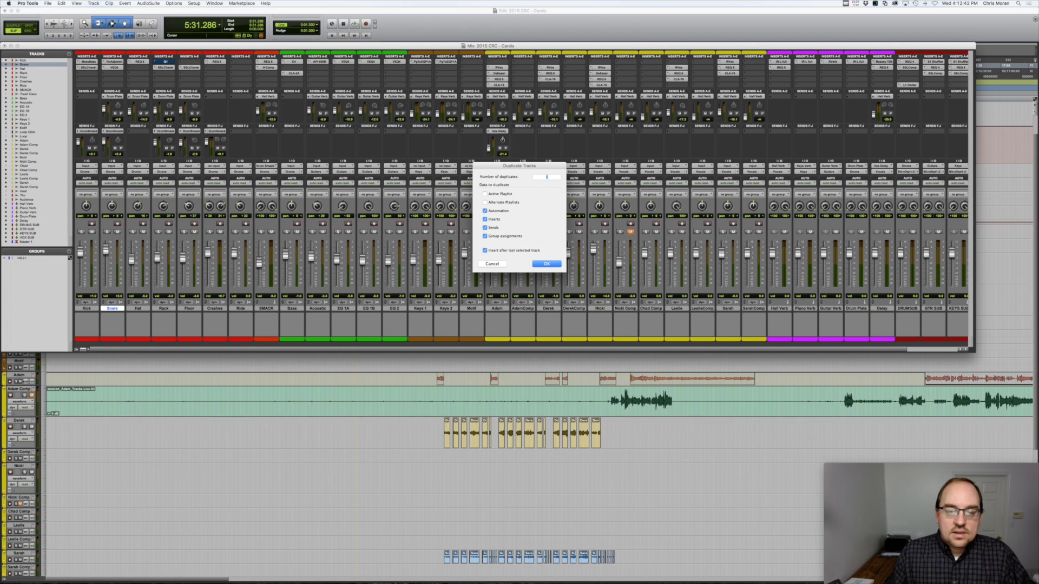
{"action": "key", "text": "Return"}
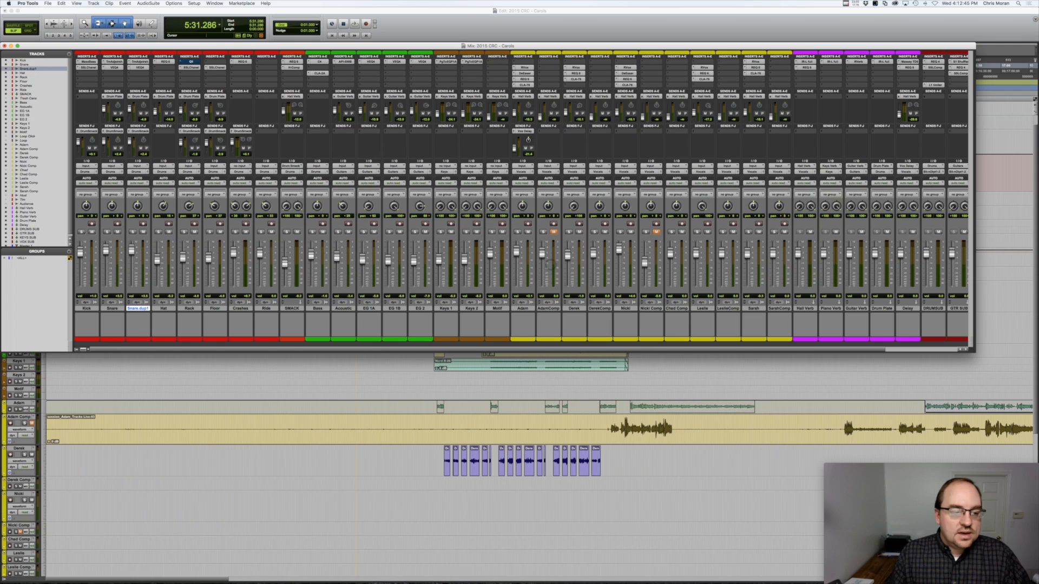
Rename the original snare track as Snare Top and its duplicate as Snare Bot
{"action": "double_click", "coordinate": [113, 309]}
{"action": "type", "text": "snare 1"}
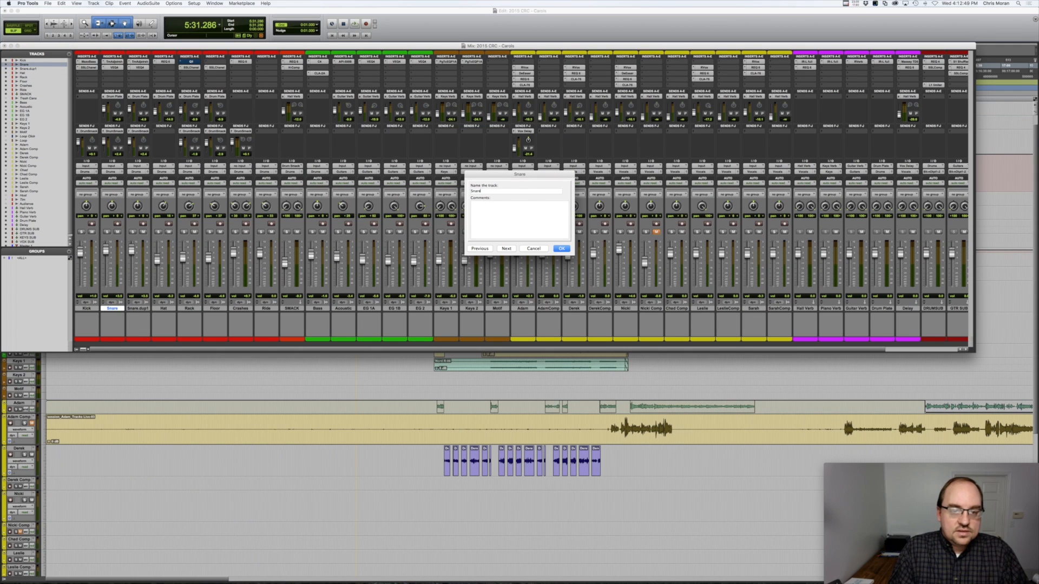
{"action": "type", "text": "op"}
{"action": "key", "text": "Return"}
{"action": "double_click", "coordinate": [138, 308]}
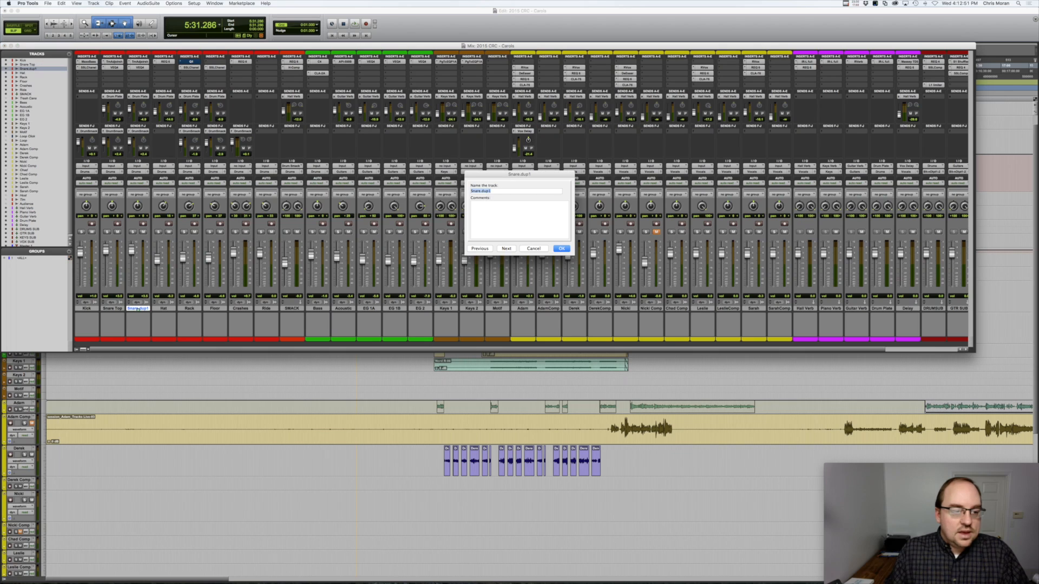
{"action": "type", "text": "Snar eBot"}
{"action": "key", "text": "Return"}
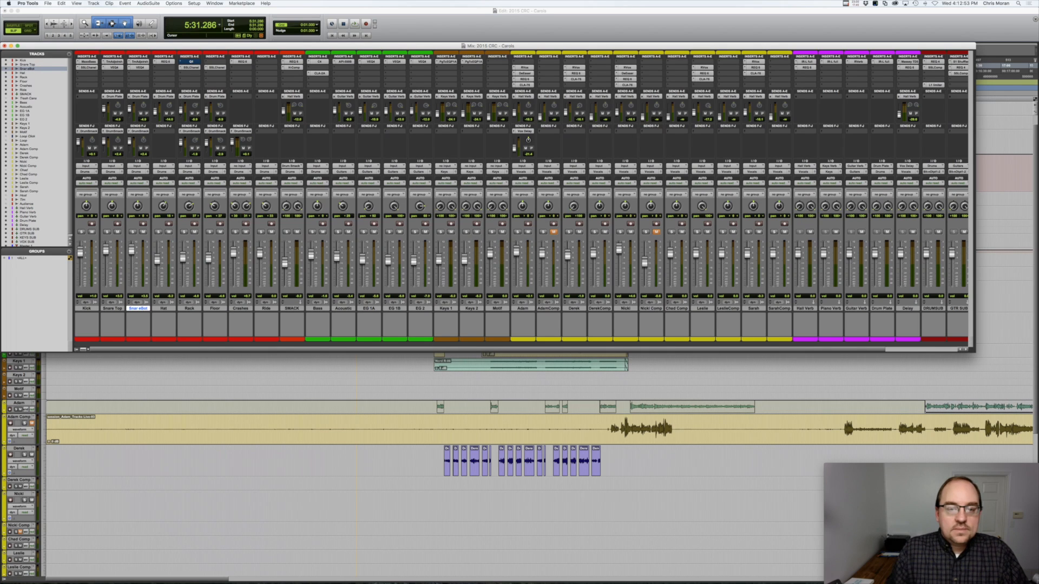
{"action": "type", "text": "are Bot"}
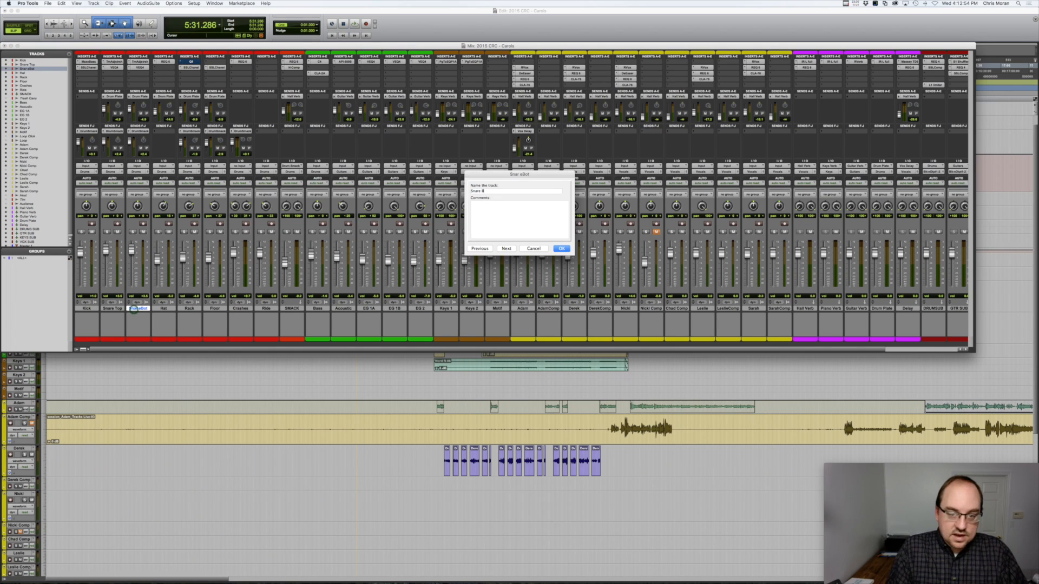
{"action": "key", "text": "Return"}
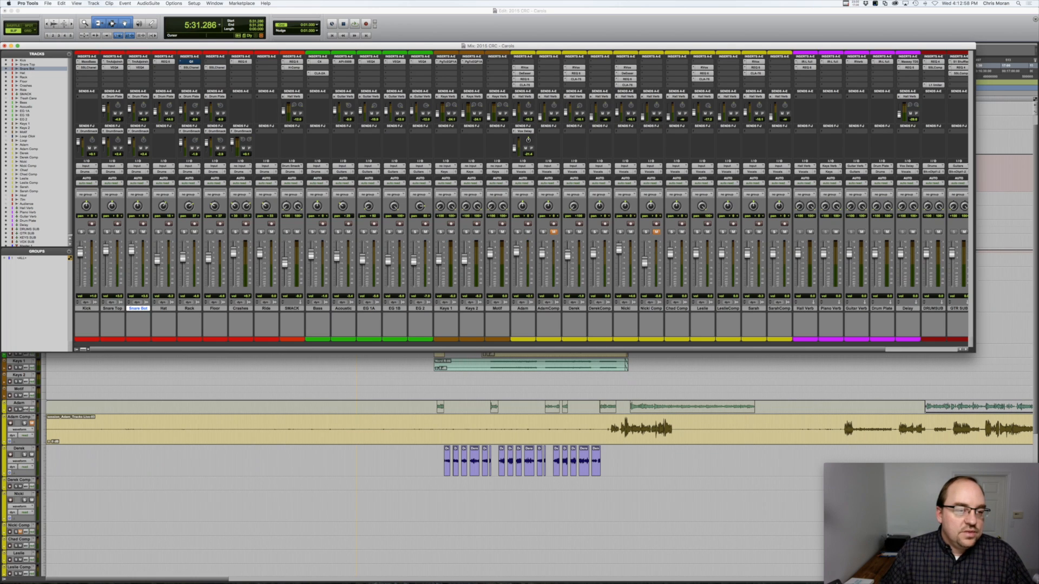
{"action": "left_click", "coordinate": [112, 172]}
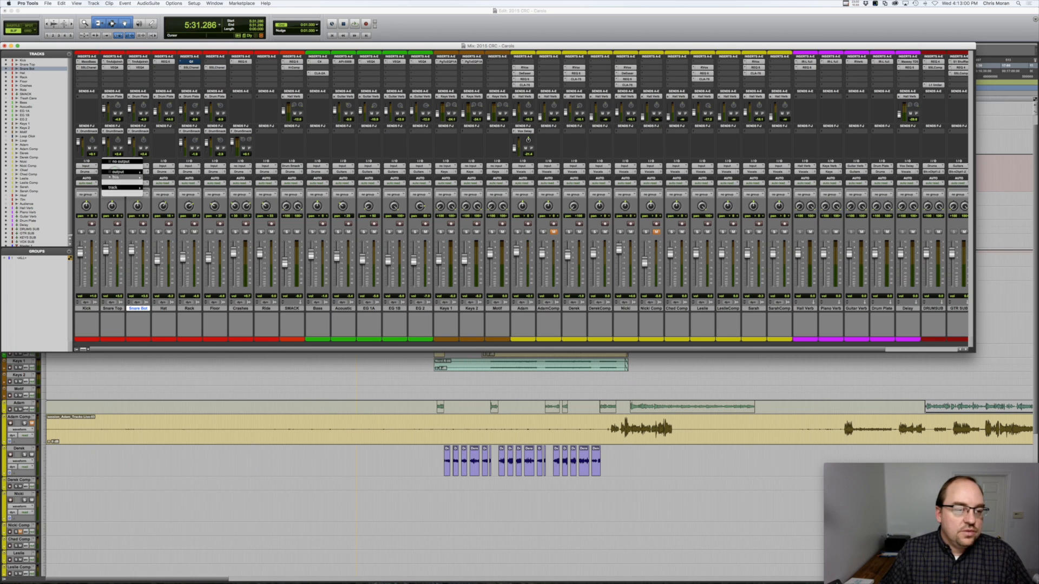
{"action": "mouse_move", "coordinate": [117, 176]}
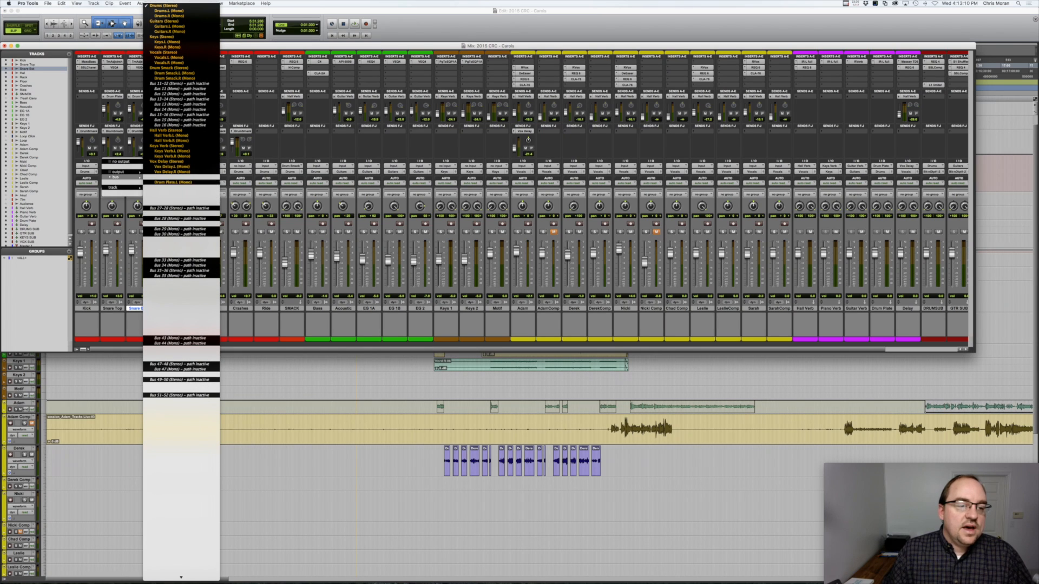
{"action": "key", "text": "Escape"}
In the I/O Setup bus list, rename mono Bus 11 as Snare, activate the Bus 11-12 path and apply the setup
{"action": "left_click", "coordinate": [242, 4]}
{"action": "mouse_move", "coordinate": [194, 3]}
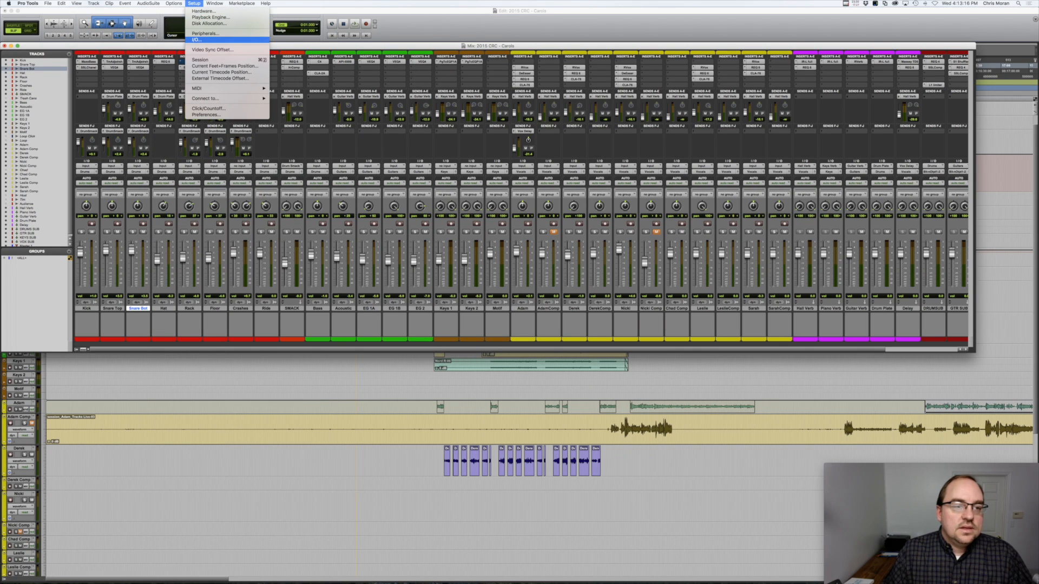
{"action": "left_click", "coordinate": [195, 39]}
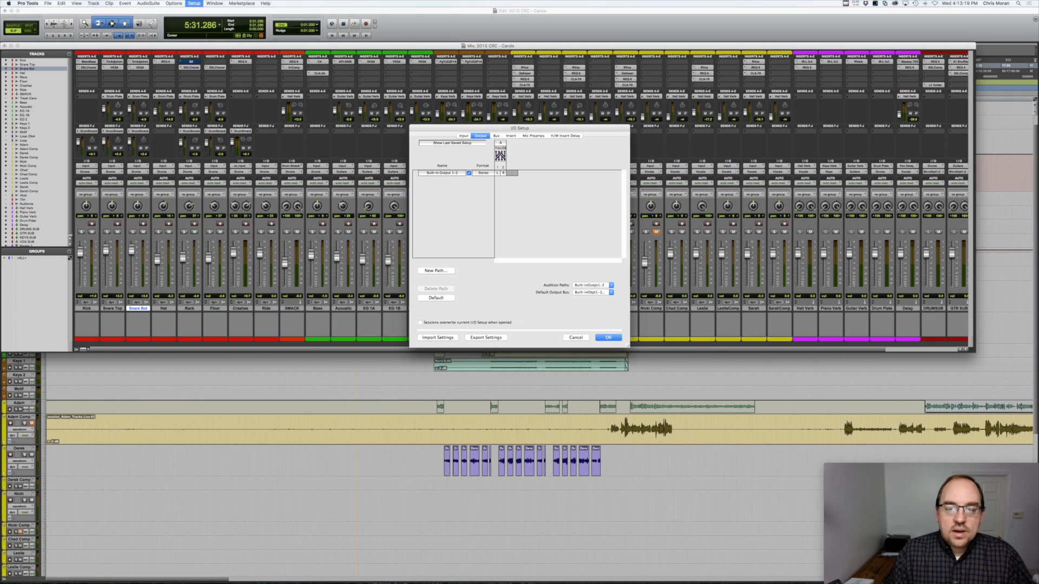
{"action": "left_click", "coordinate": [496, 136]}
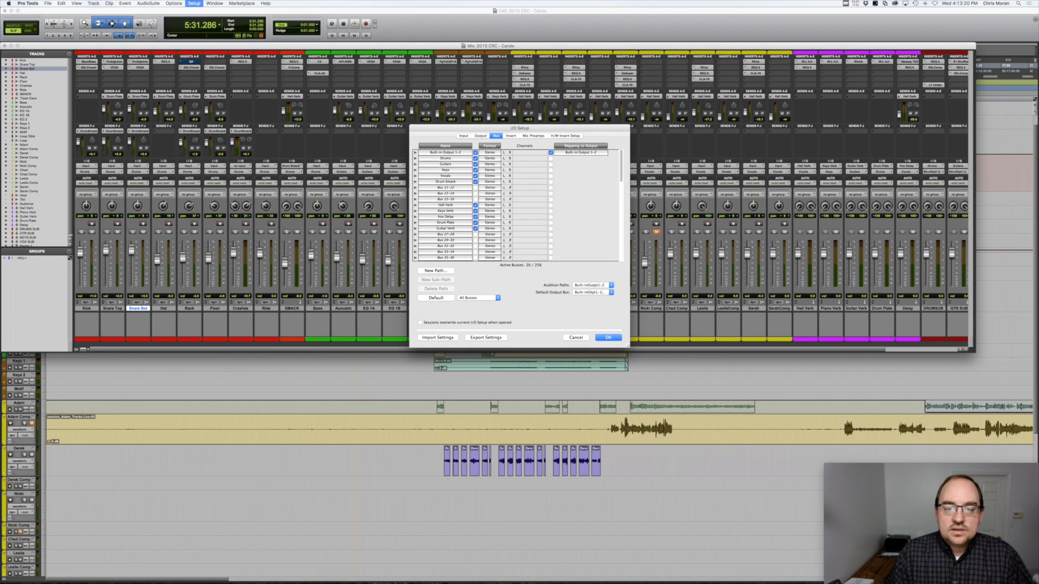
{"action": "left_click", "coordinate": [416, 188]}
{"action": "double_click", "coordinate": [447, 194]}
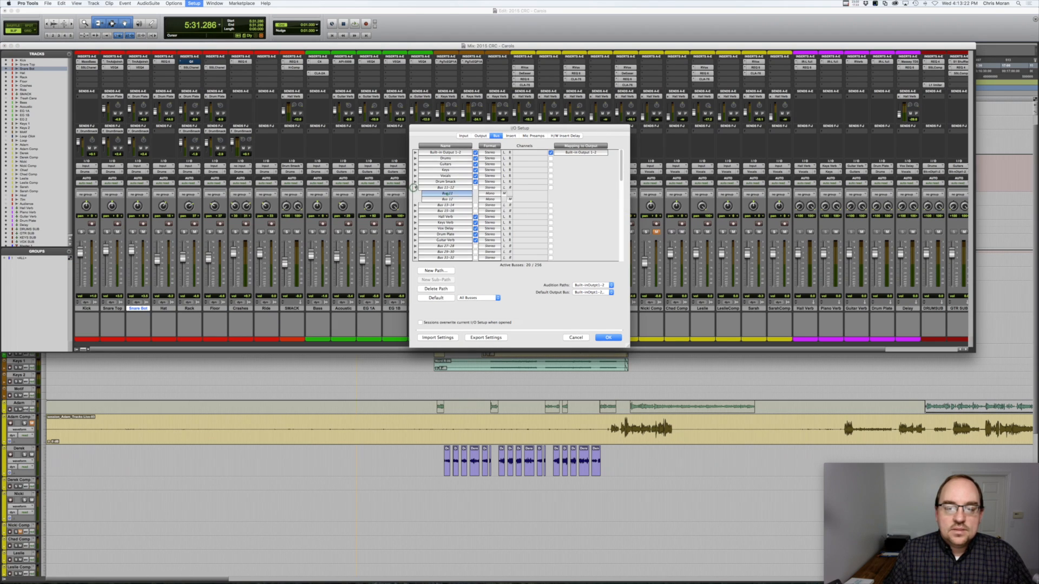
{"action": "type", "text": "Snare"}
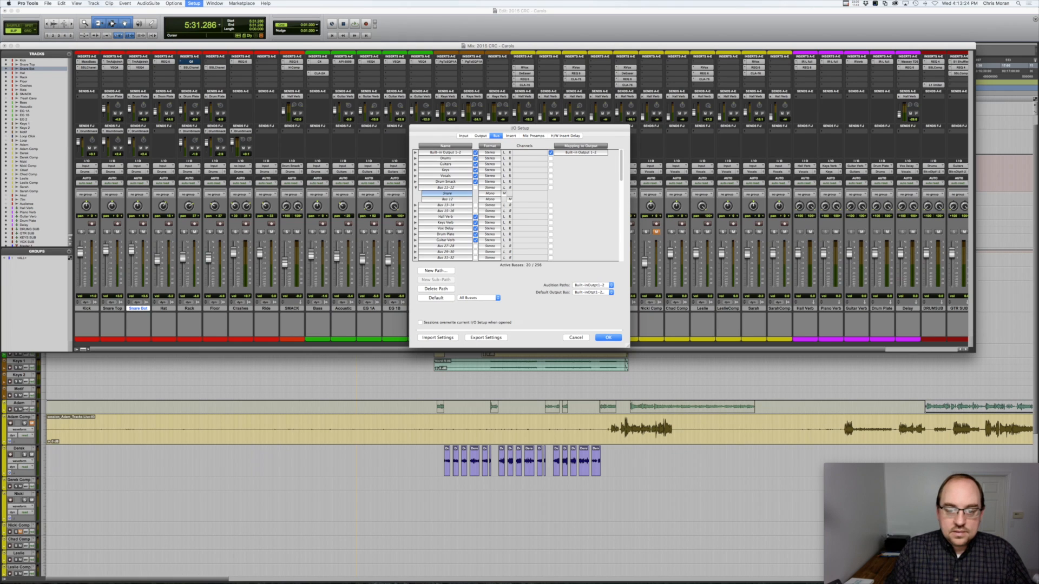
{"action": "key", "text": "Return"}
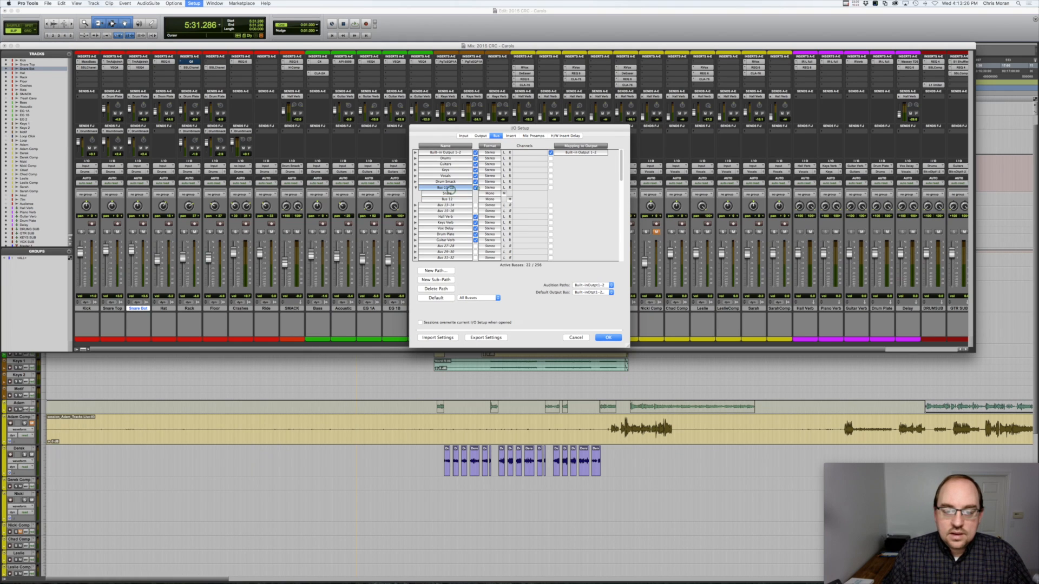
{"action": "left_click", "coordinate": [475, 187]}
{"action": "left_click", "coordinate": [608, 338]}
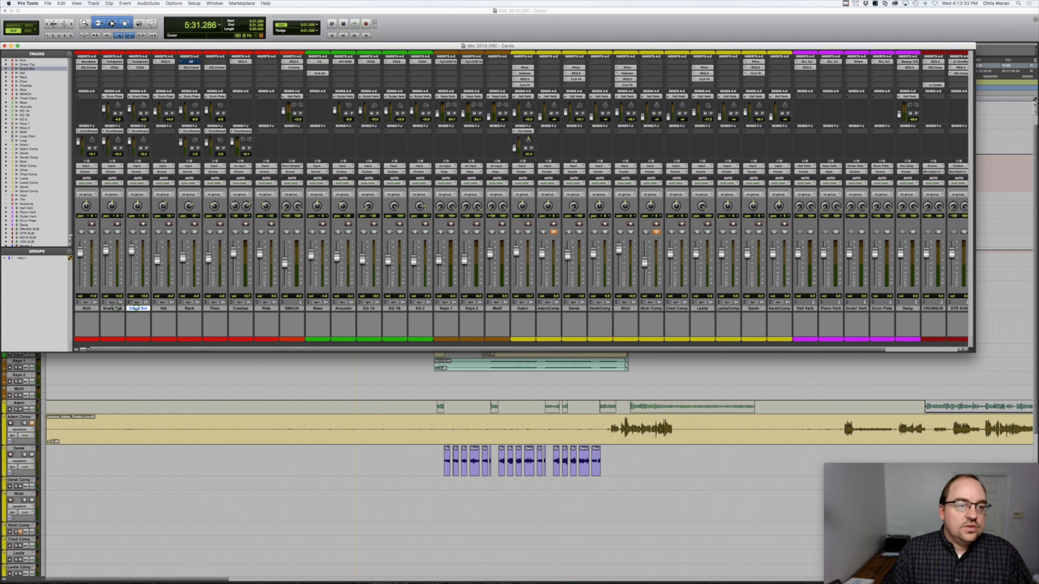
Create one new mono Aux Input track after Snare Bot
{"action": "key", "text": "super+="}
{"action": "left_click", "coordinate": [94, 4]}
{"action": "left_click", "coordinate": [99, 8]}
{"action": "key", "text": "super+="}
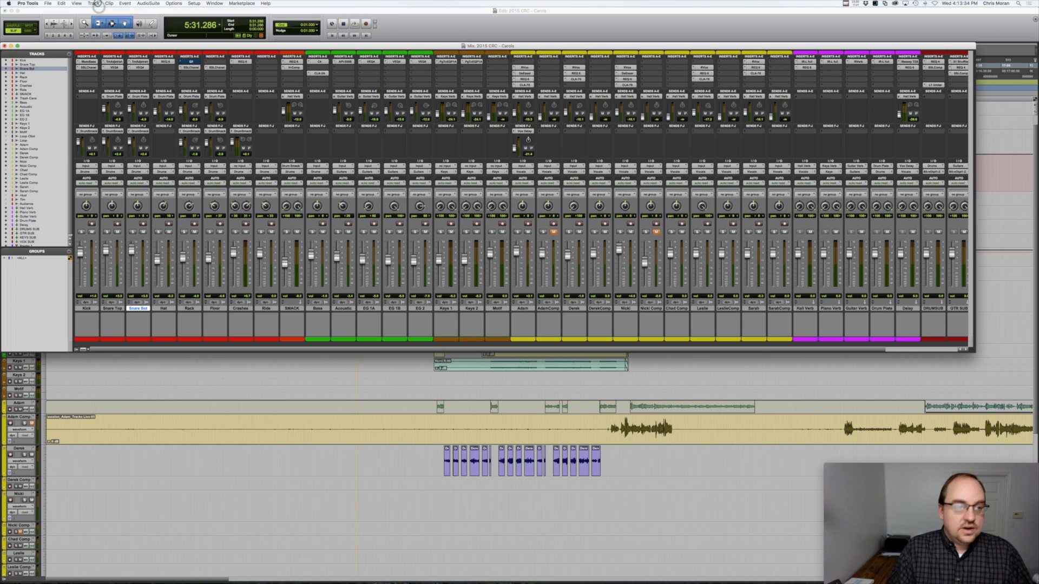
{"action": "left_click", "coordinate": [95, 3]}
{"action": "left_click", "coordinate": [97, 11]}
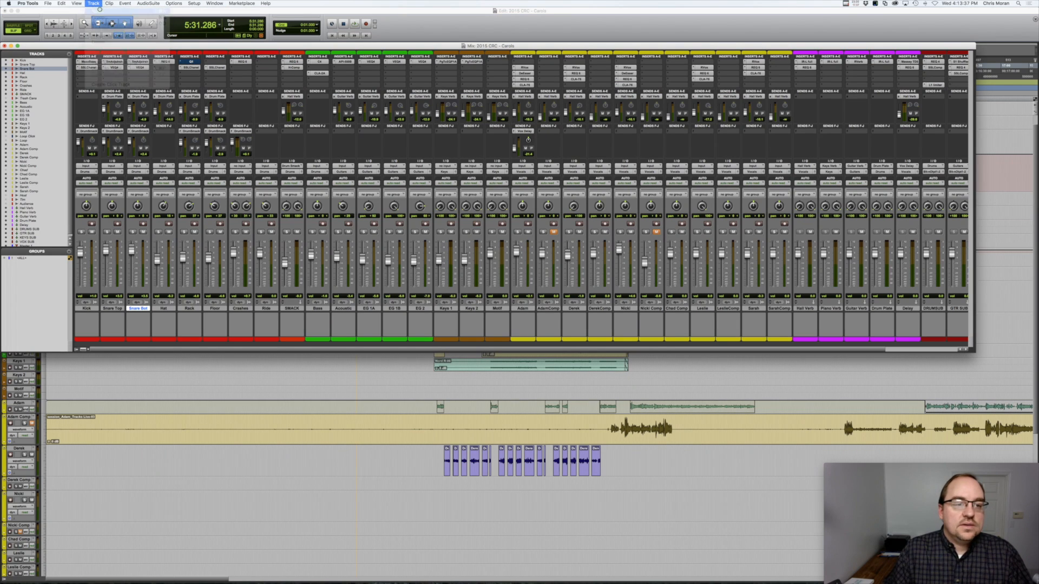
{"action": "left_click", "coordinate": [522, 202]}
{"action": "left_click", "coordinate": [520, 203]}
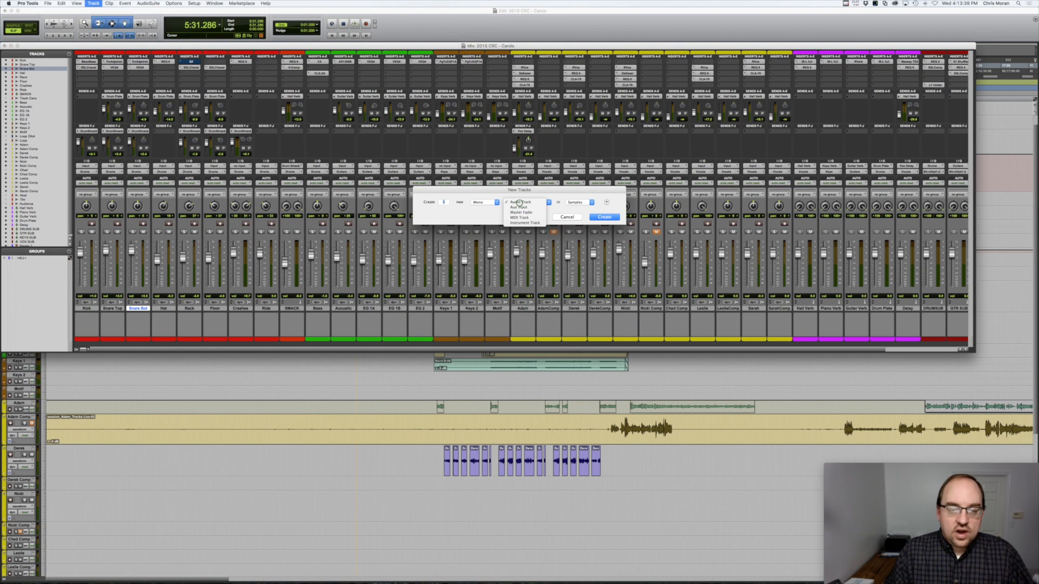
{"action": "left_click", "coordinate": [605, 217]}
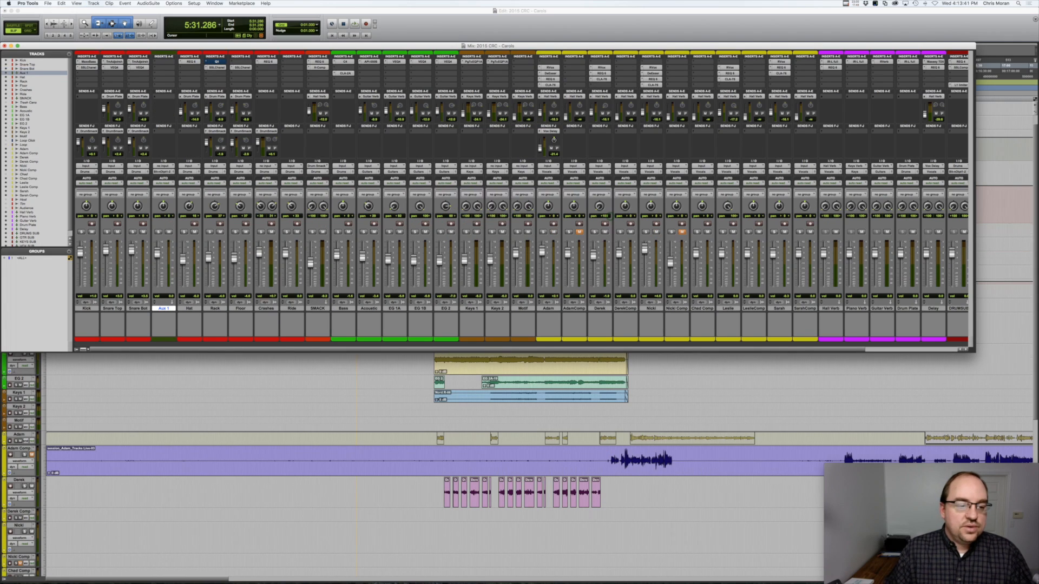
Rename the new aux track as SNARE
{"action": "double_click", "coordinate": [163, 308]}
{"action": "type", "text": "Sn"}
{"action": "key", "text": "BackSpace"}
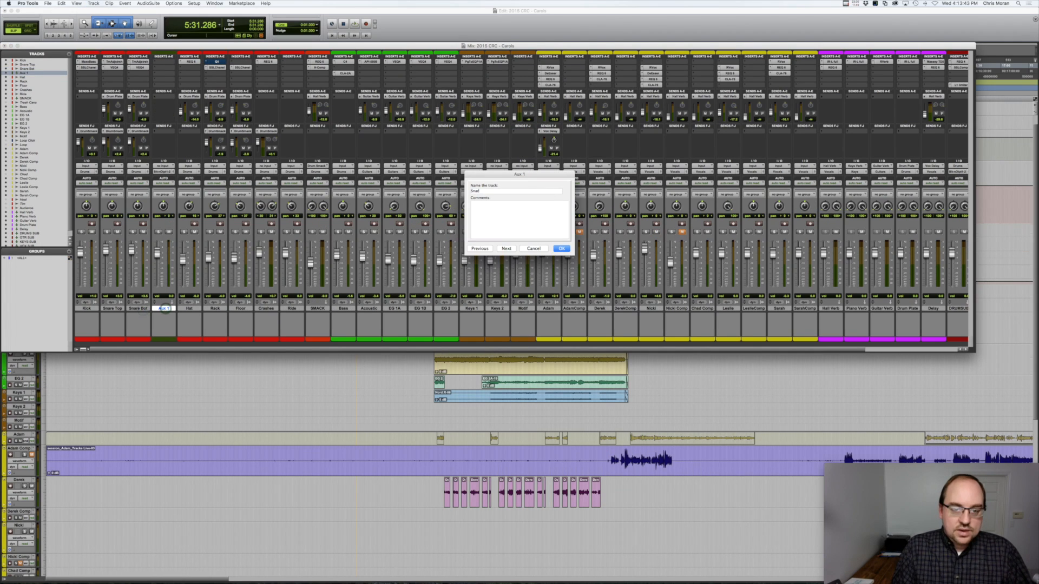
{"action": "key", "text": "Return"}
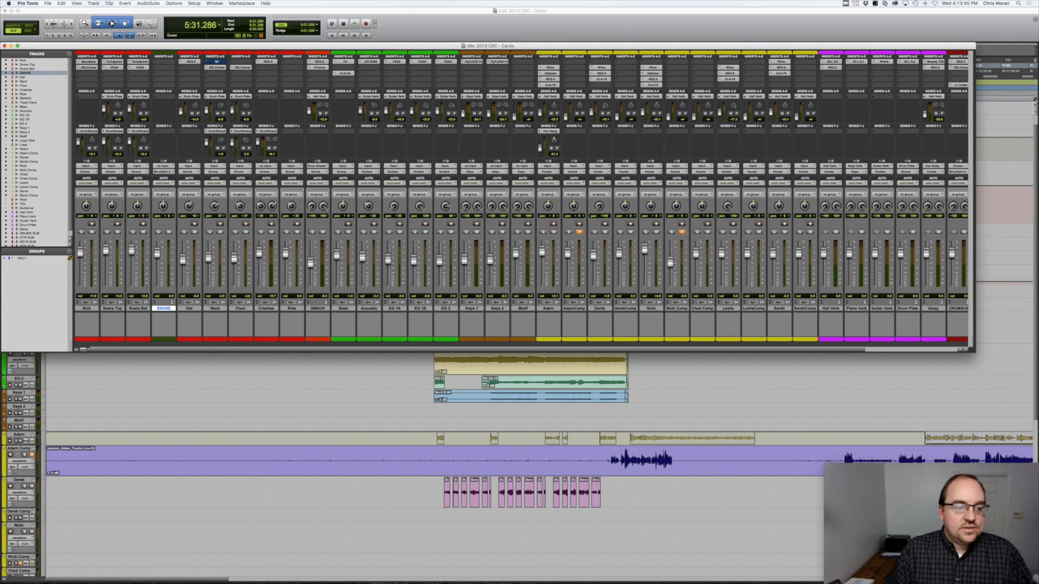
Set the input of the SNARE aux track to the mono Snare bus
{"action": "left_click", "coordinate": [163, 166]}
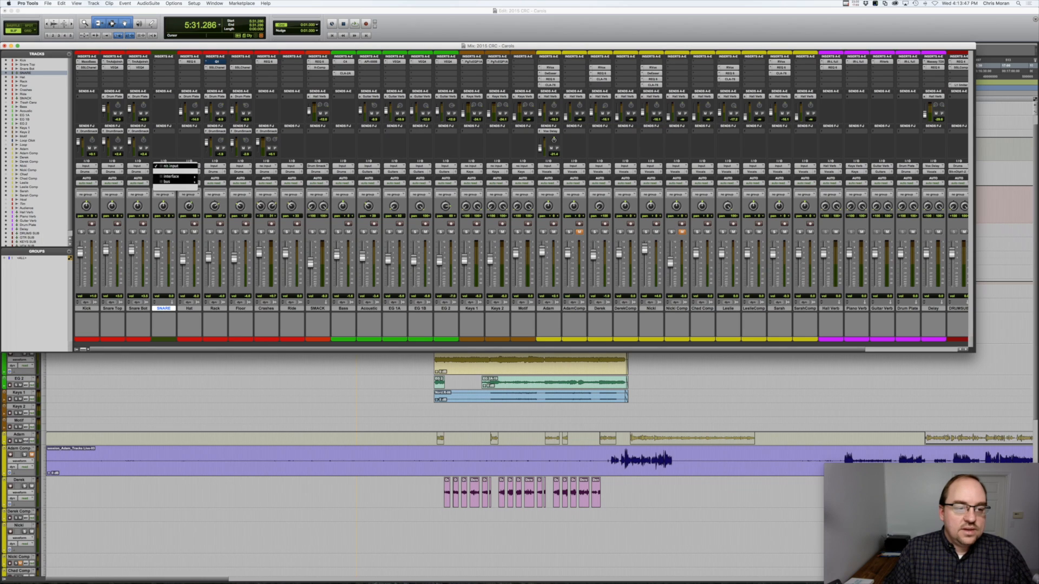
{"action": "mouse_move", "coordinate": [172, 181]}
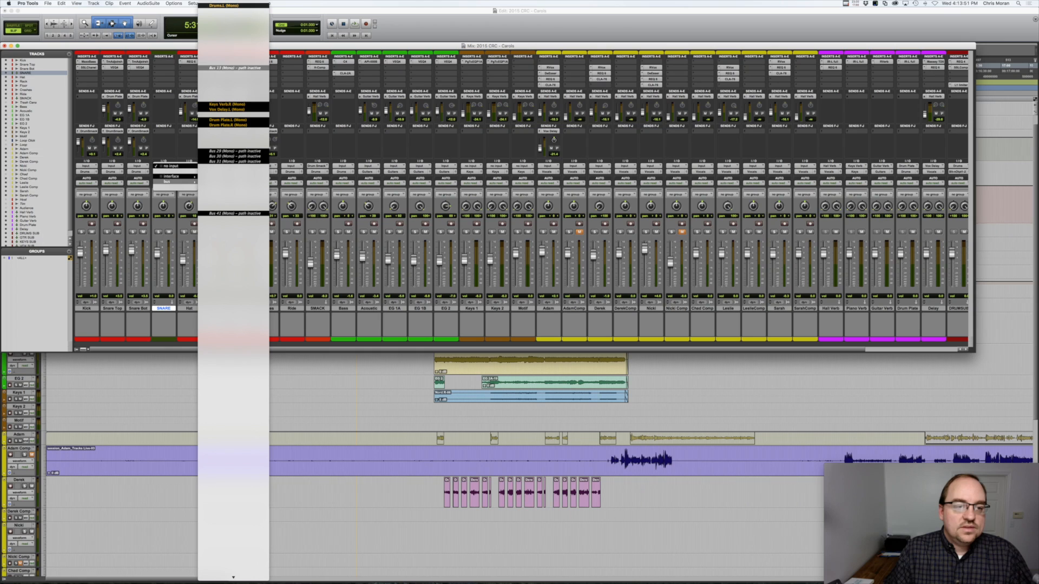
{"action": "left_click", "coordinate": [224, 57]}
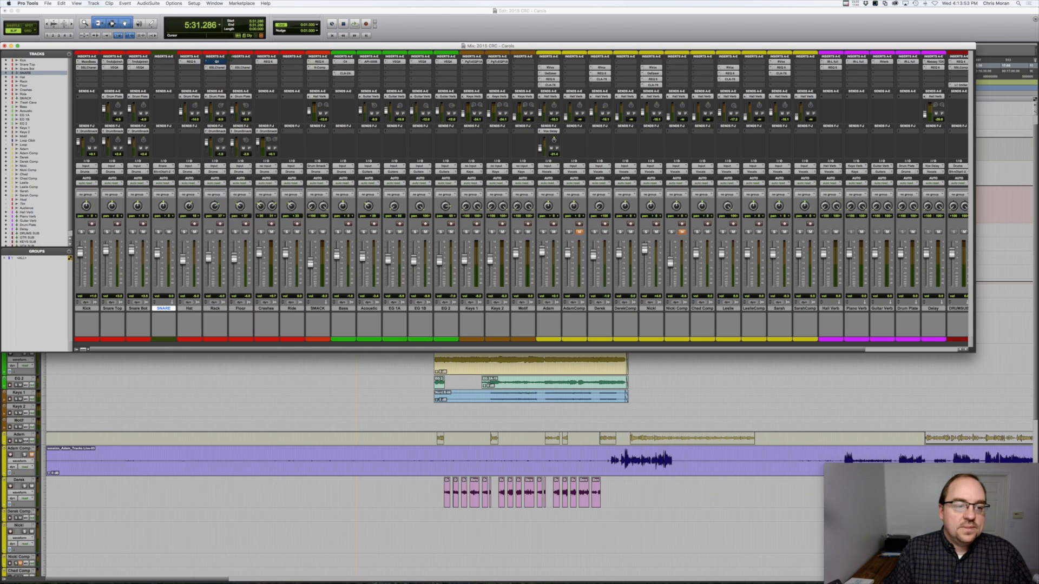
Route the outputs of the Snare Top and Snare Bot tracks to the Snare bus
{"action": "left_click", "coordinate": [113, 309]}
{"action": "left_click", "coordinate": [136, 308], "text": "shift"}
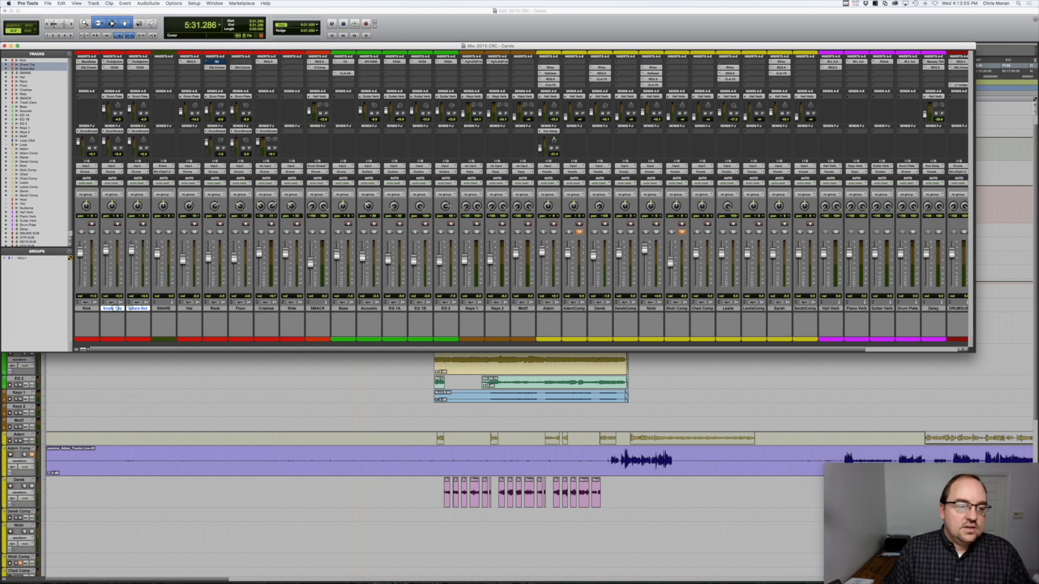
{"action": "left_click", "coordinate": [112, 171]}
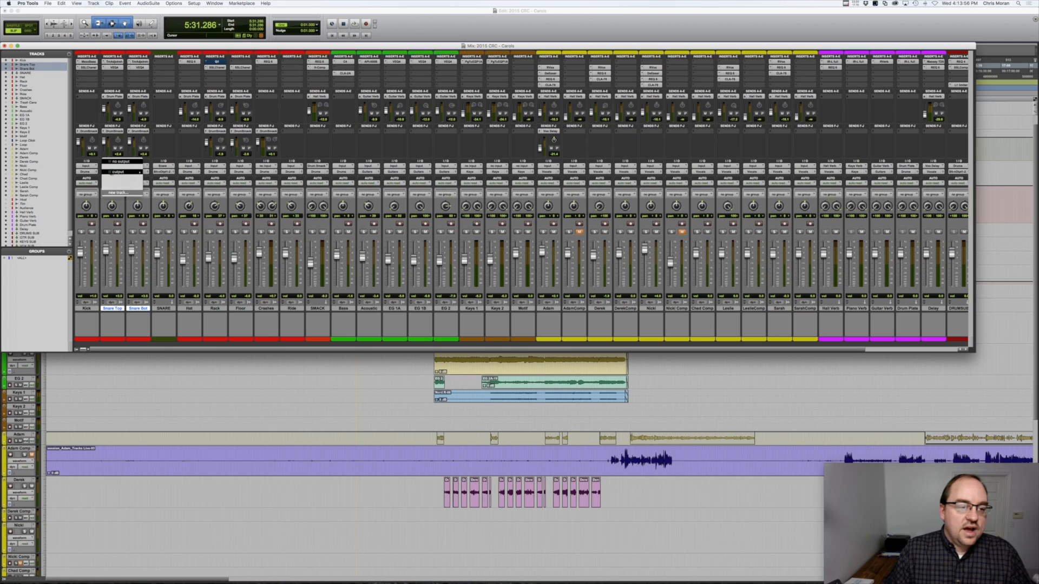
{"action": "mouse_move", "coordinate": [112, 172]}
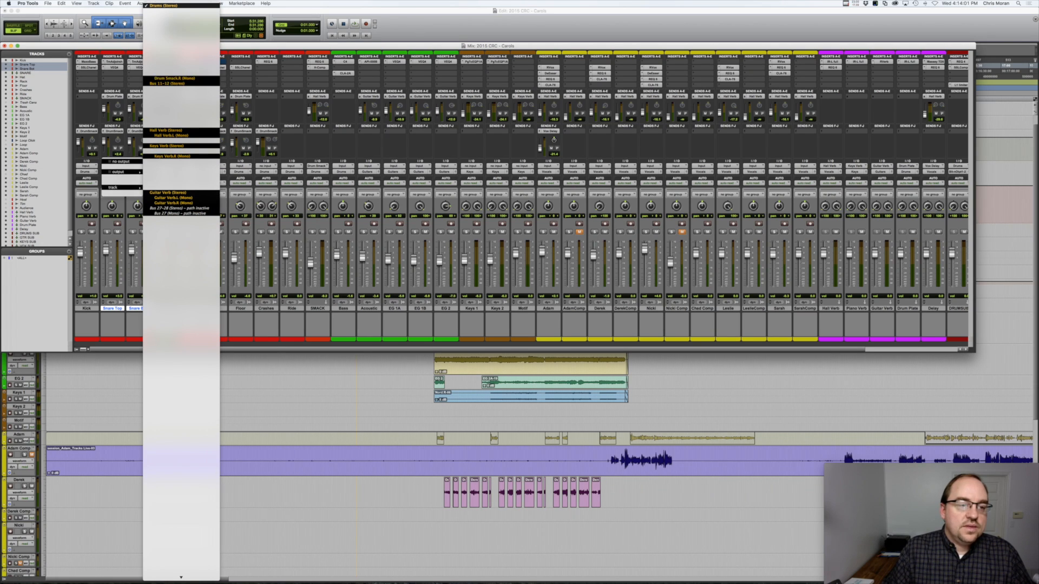
{"action": "left_click", "coordinate": [158, 88]}
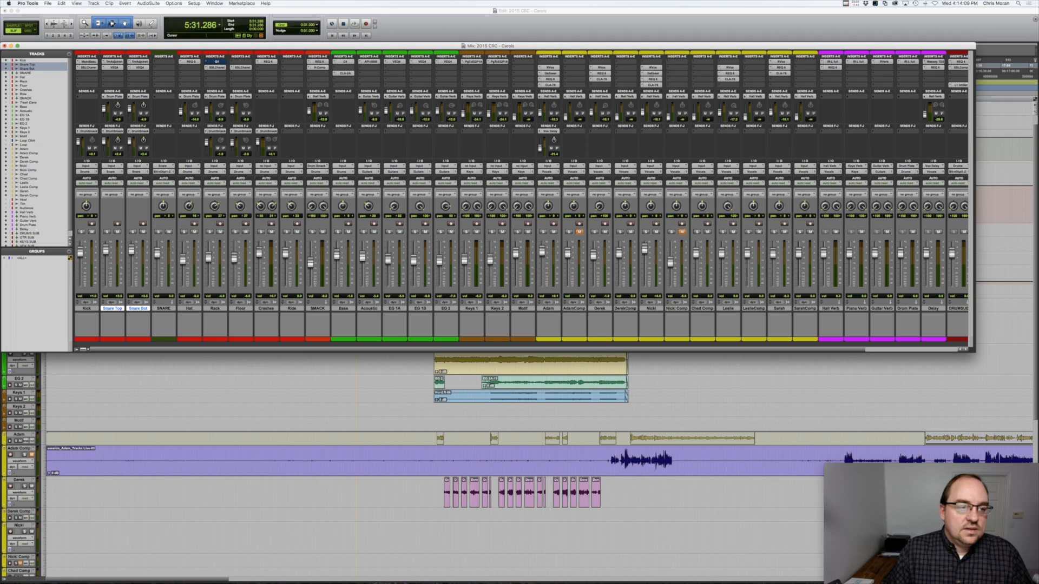
Move the second insert plug-in from Snare Top to the SNARE aux track and remove the same insert from Snare Bot
{"action": "left_click_drag", "start_coordinate": [113, 68], "coordinate": [157, 69]}
{"action": "left_click", "coordinate": [129, 68]}
{"action": "left_click", "coordinate": [142, 58]}
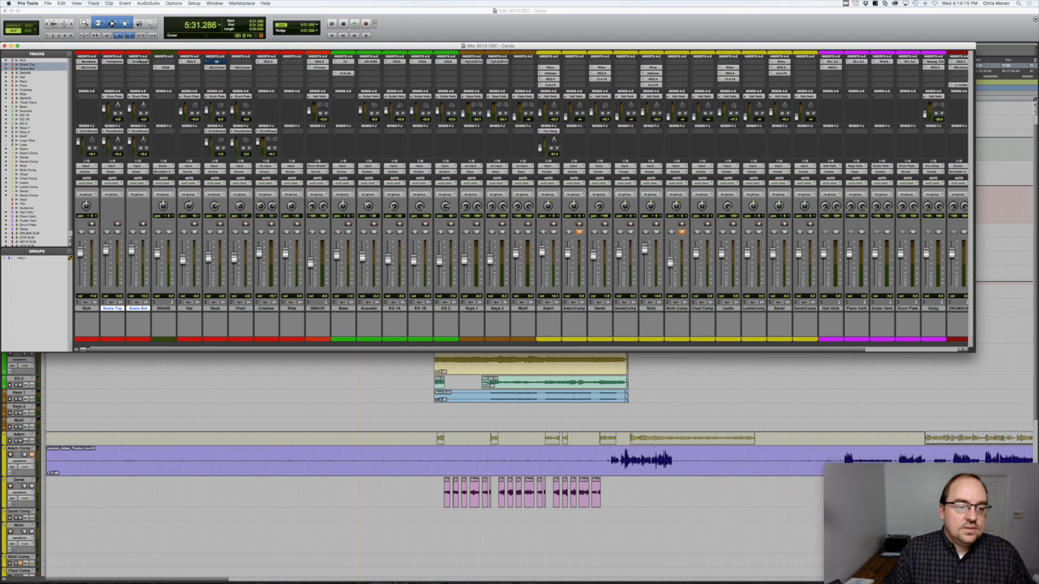
Color the SNARE aux track red to match the other drum tracks
{"action": "left_click", "coordinate": [163, 308]}
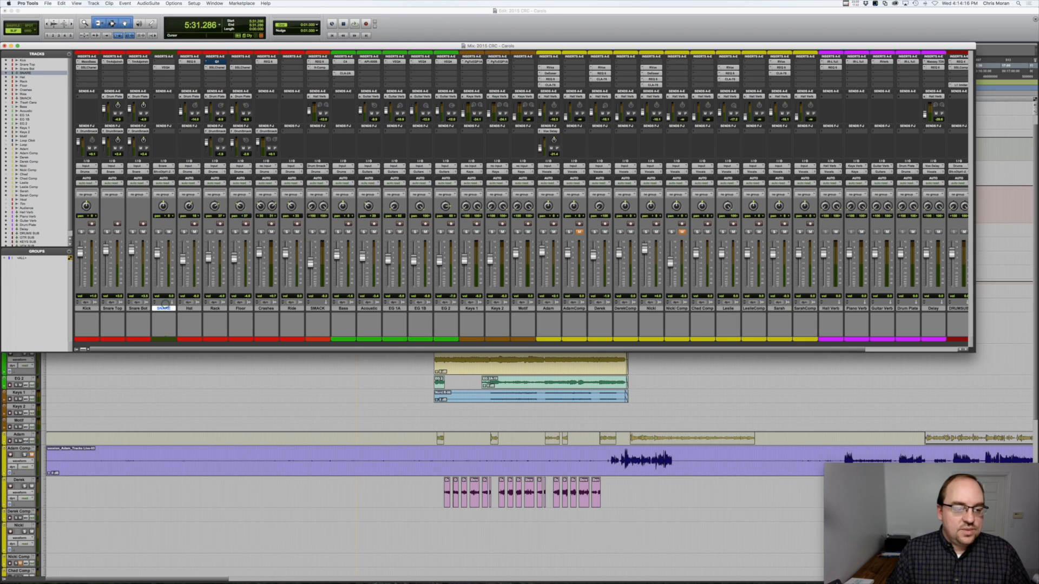
{"action": "double_click", "coordinate": [165, 338]}
{"action": "left_click", "coordinate": [67, 176]}
{"action": "left_click", "coordinate": [11, 159]}
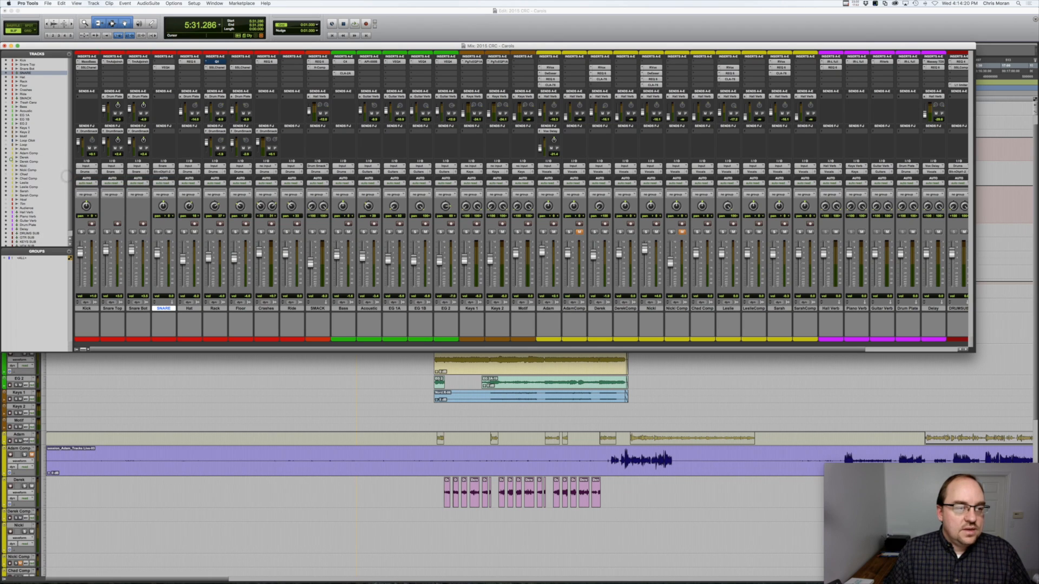
{"action": "left_click", "coordinate": [47, 3]}
{"action": "mouse_move", "coordinate": [57, 97]}
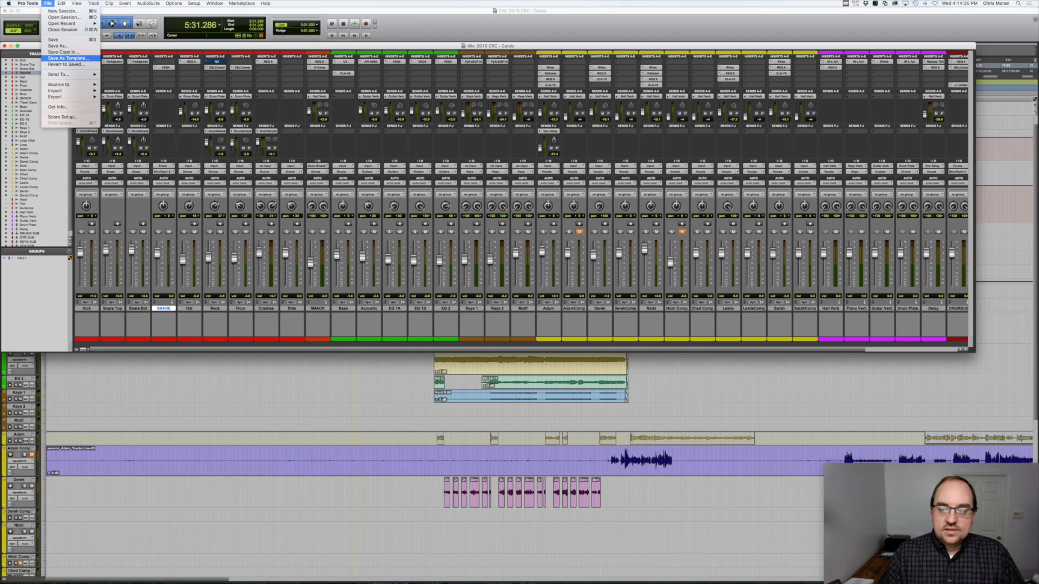
{"action": "left_click", "coordinate": [87, 308]}
Duplicate the tracks from Kick through Ride once with automation, inserts, sends and group assignments, inserting the copies after the last selected track
{"action": "left_click", "coordinate": [86, 309]}
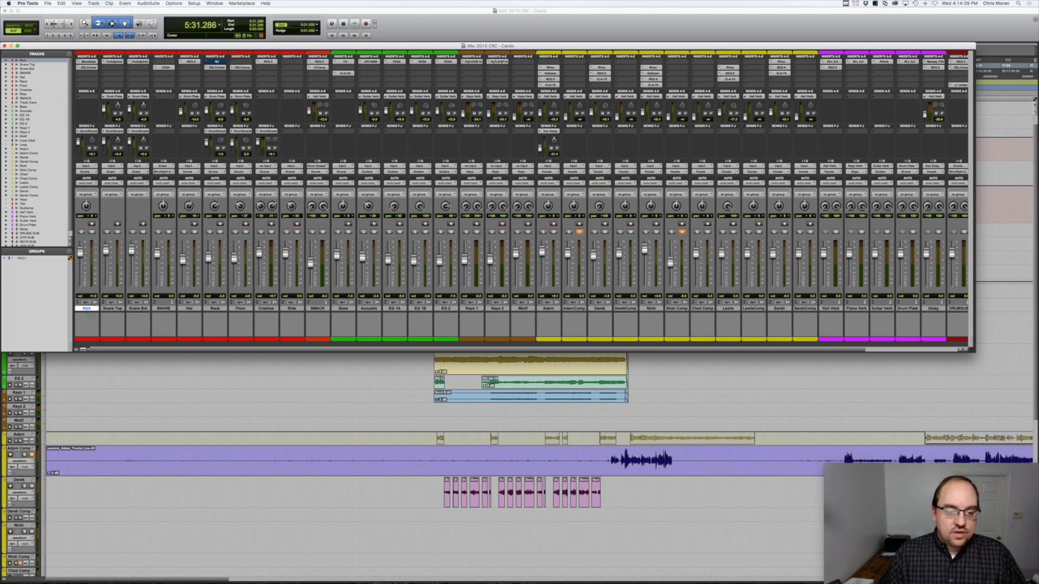
{"action": "left_click", "coordinate": [292, 309], "text": "shift"}
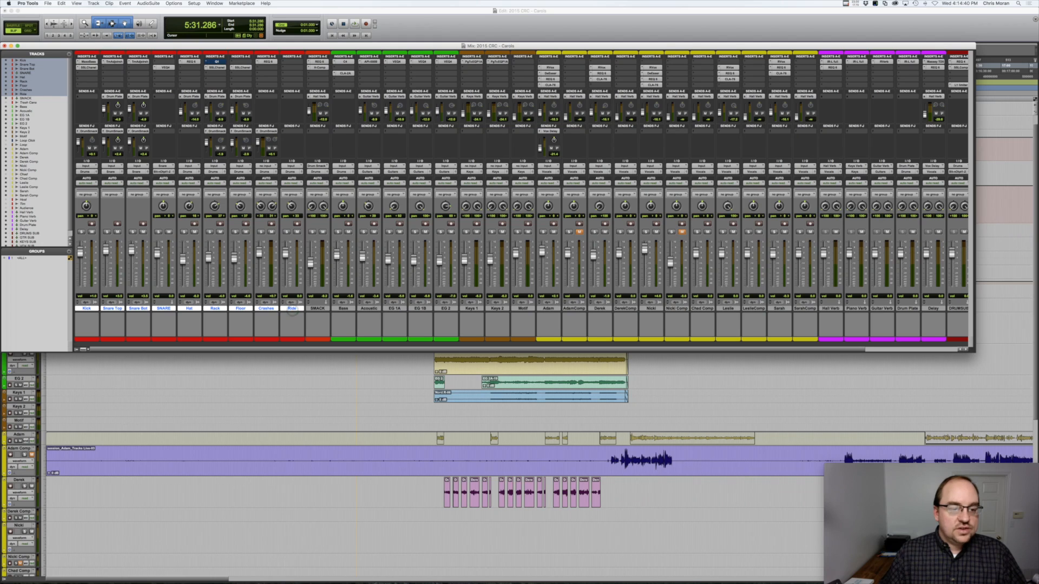
{"action": "right_click", "coordinate": [292, 310]}
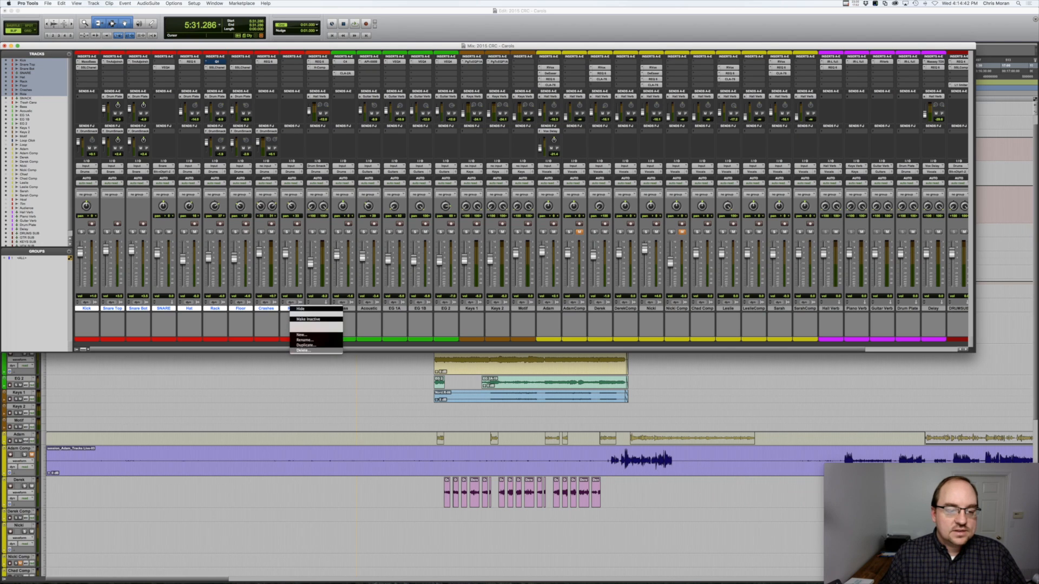
{"action": "left_click", "coordinate": [311, 346]}
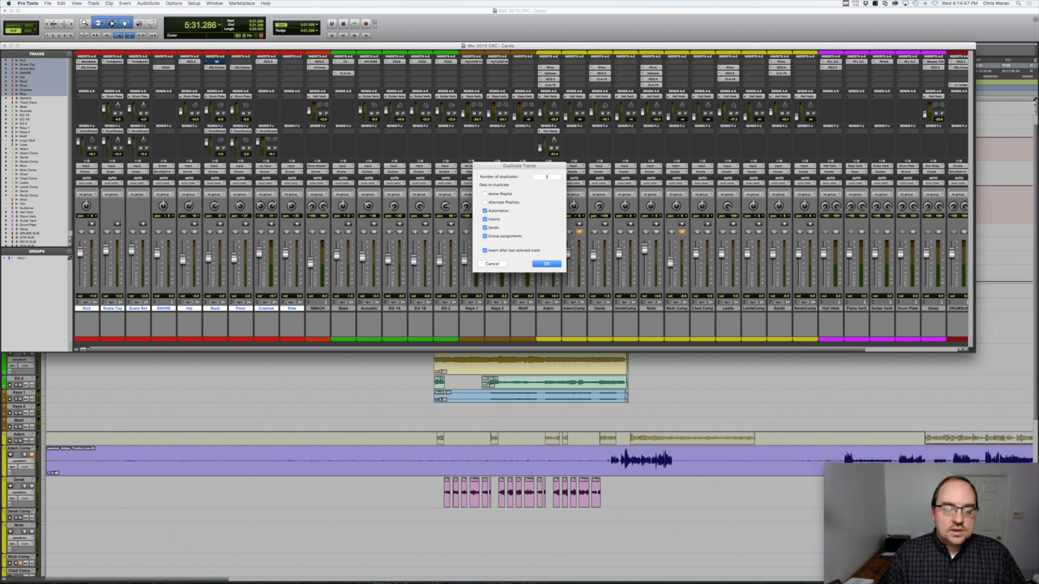
{"action": "key", "text": "Return"}
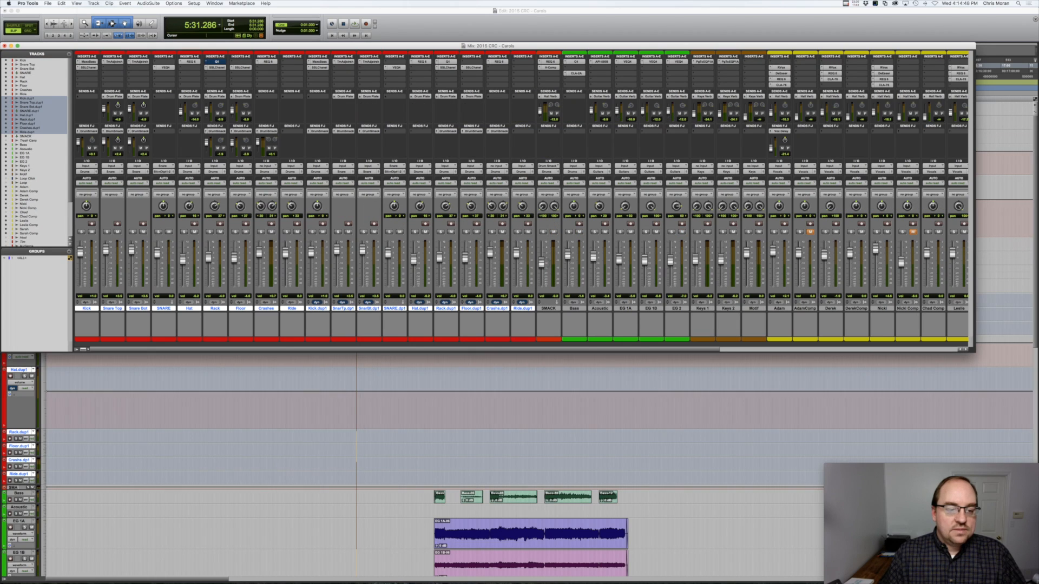
Move the second insert plug-in from the duplicated SNARE aux track to the duplicated Snare Top track
{"action": "left_click", "coordinate": [318, 309]}
{"action": "left_click", "coordinate": [342, 309]}
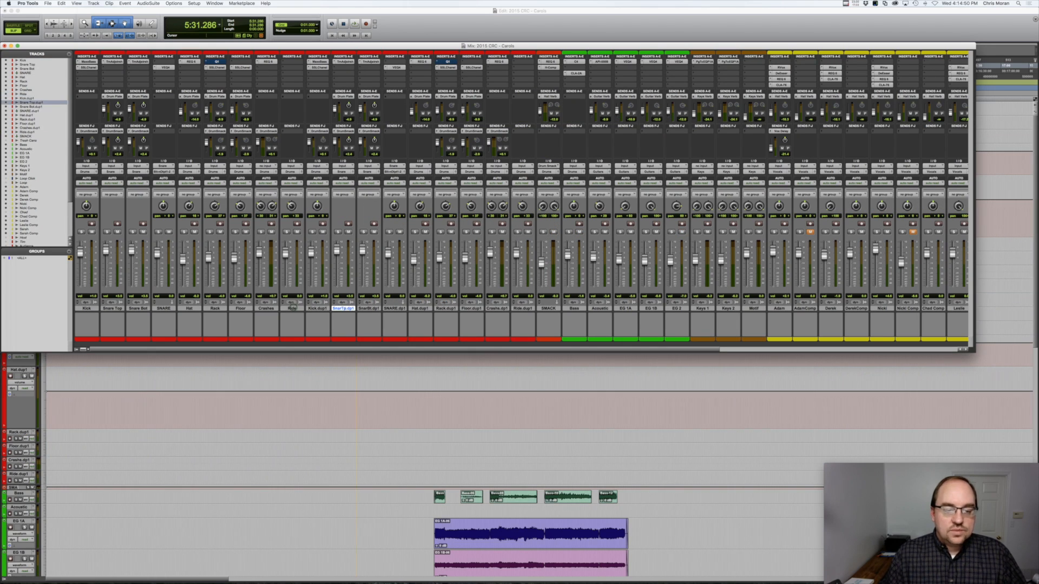
{"action": "left_click", "coordinate": [388, 309]}
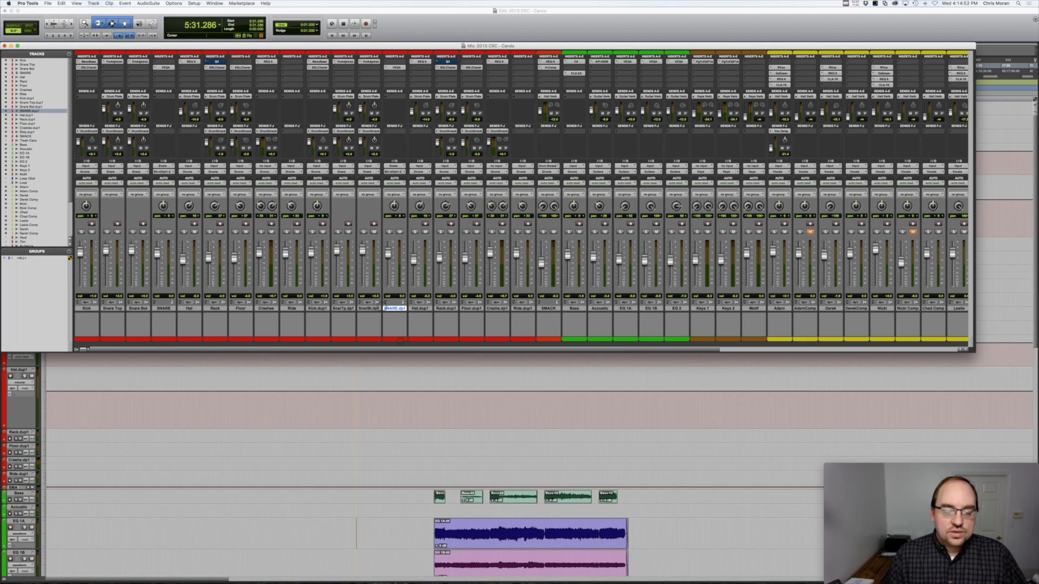
{"action": "left_click", "coordinate": [375, 340]}
{"action": "left_click", "coordinate": [390, 339]}
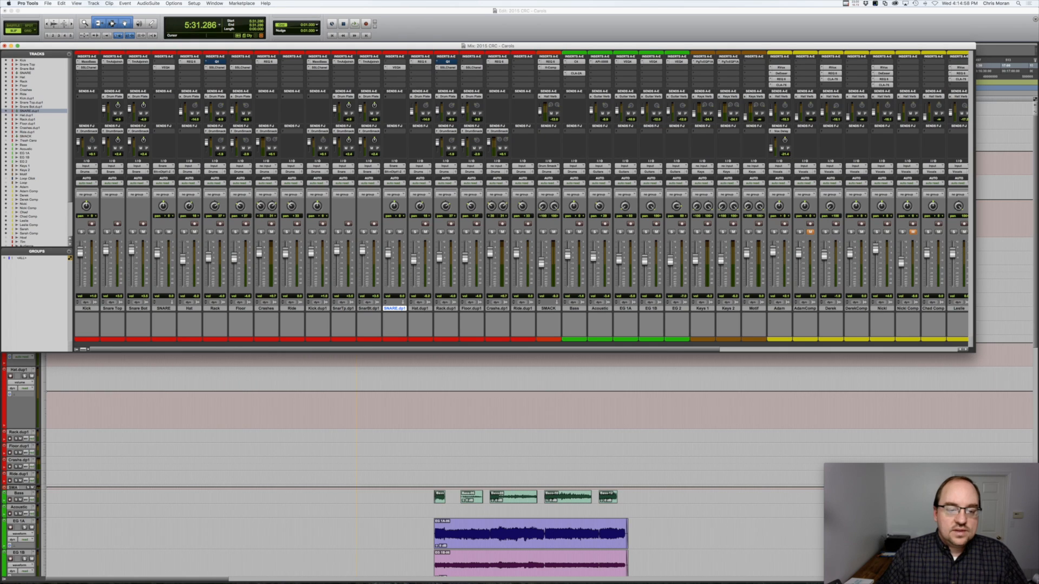
{"action": "left_click_drag", "start_coordinate": [397, 68], "coordinate": [344, 68]}
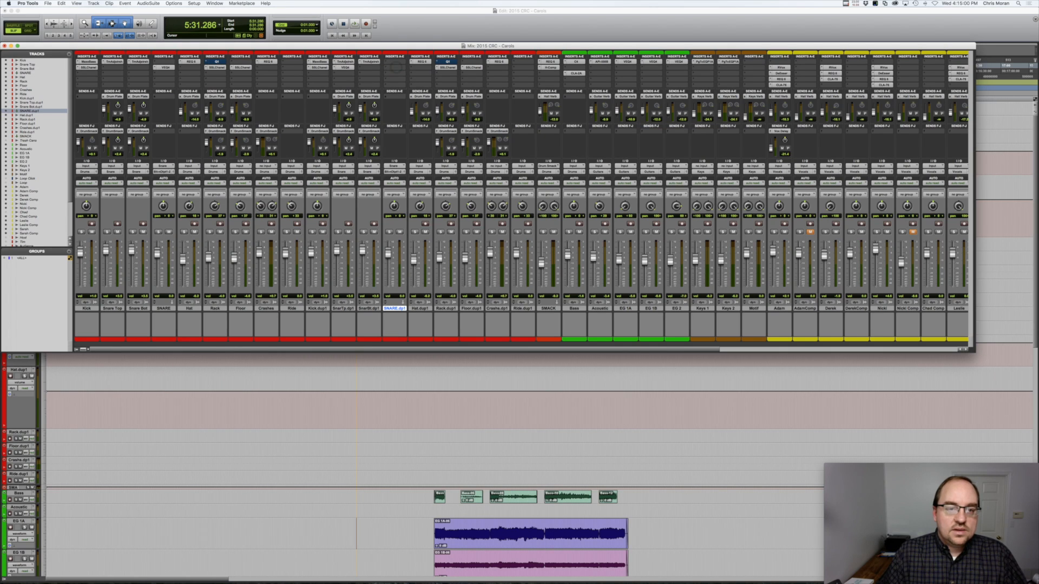
Delete the duplicated Snare Bot and SNARE aux tracks together
{"action": "left_click", "coordinate": [368, 308]}
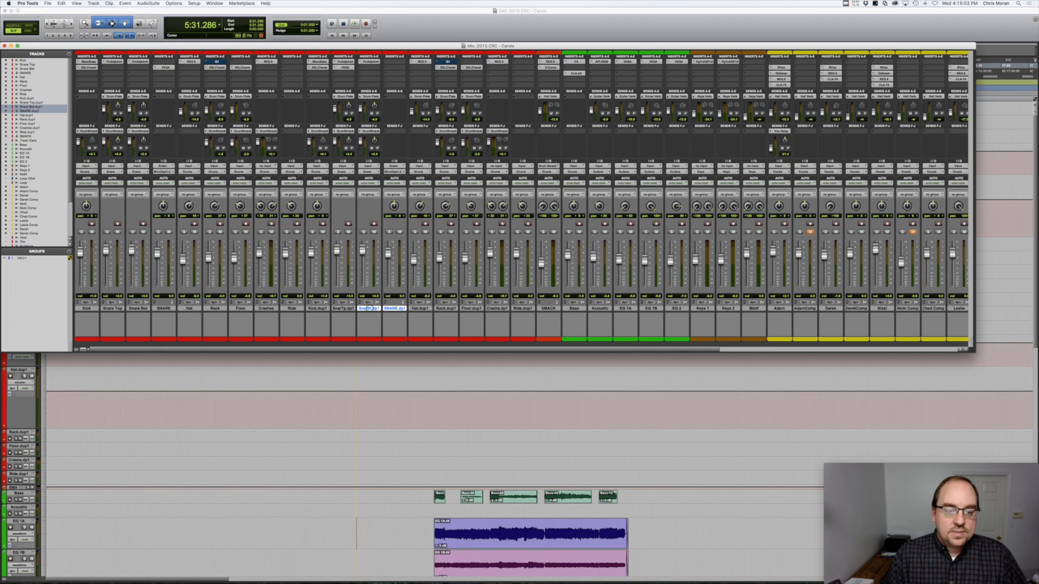
{"action": "right_click", "coordinate": [371, 308]}
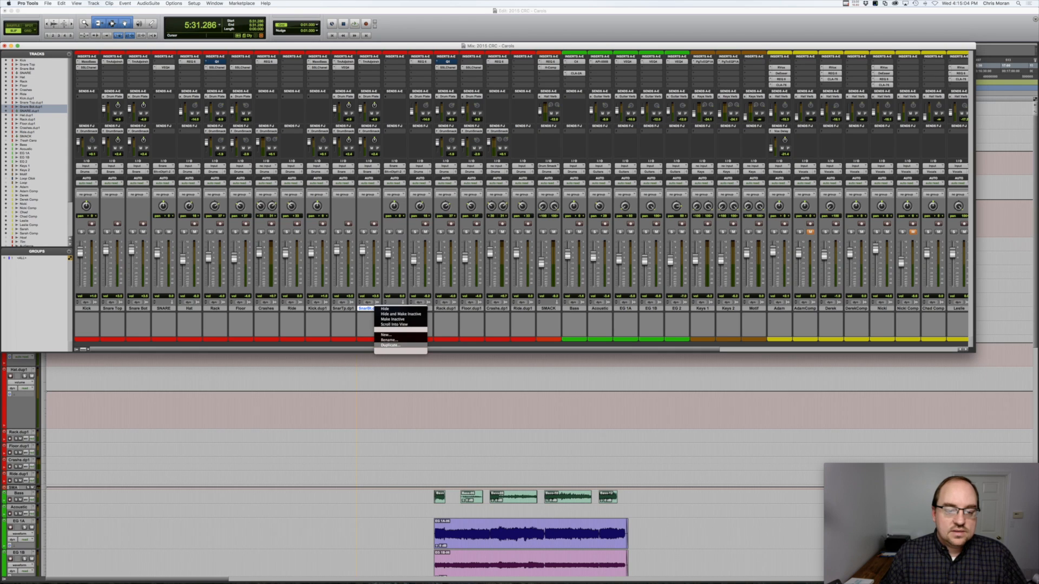
{"action": "left_click", "coordinate": [386, 350]}
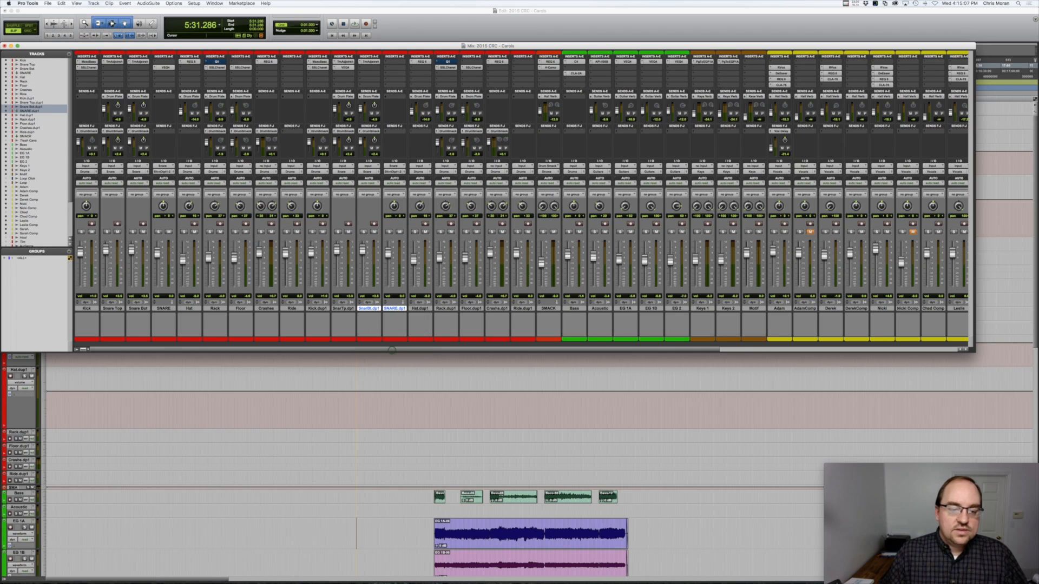
Route the output of the duplicated Snare Top track to the Drums stereo bus
{"action": "left_click", "coordinate": [343, 309]}
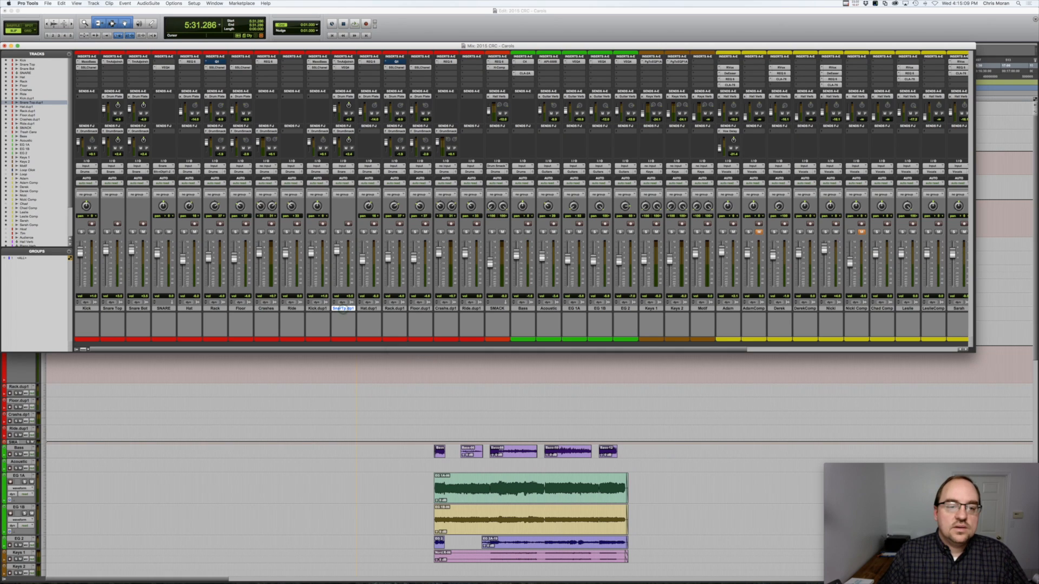
{"action": "left_click", "coordinate": [343, 171]}
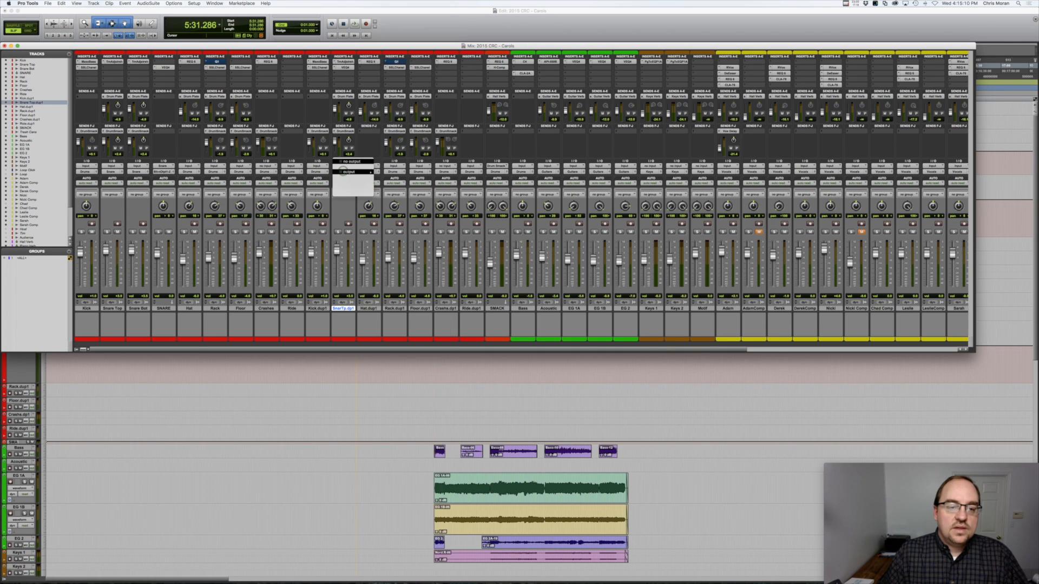
{"action": "mouse_move", "coordinate": [352, 172]}
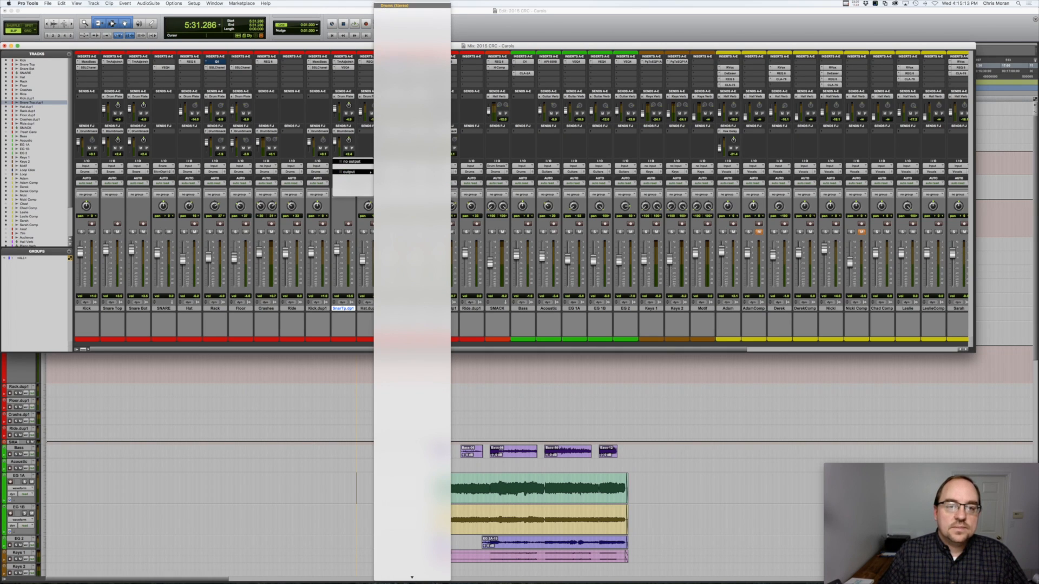
{"action": "left_click", "coordinate": [417, 7]}
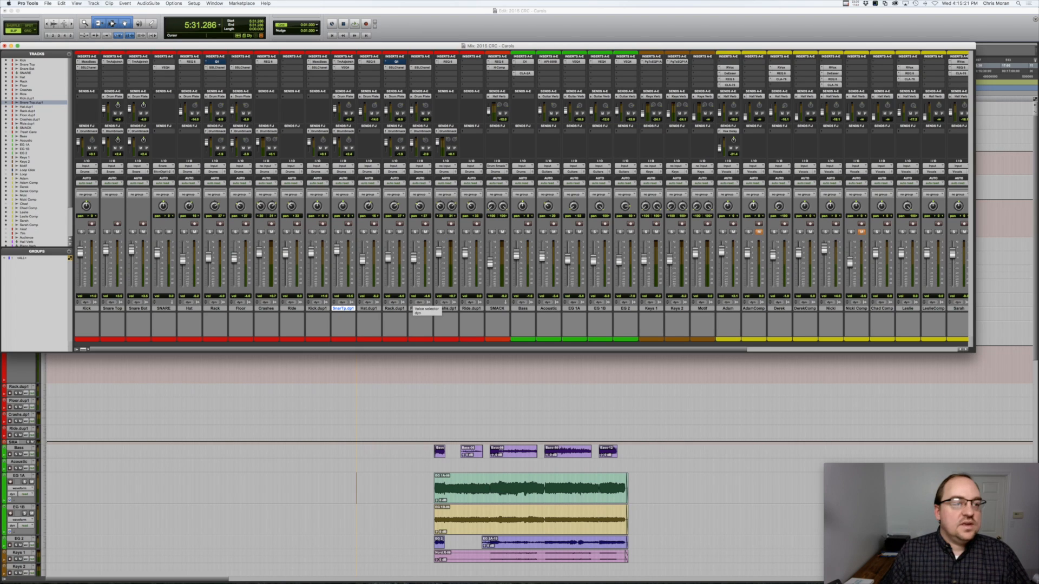
Start saving the session as a template installed in the system under the Post Production category
{"action": "left_click", "coordinate": [47, 3]}
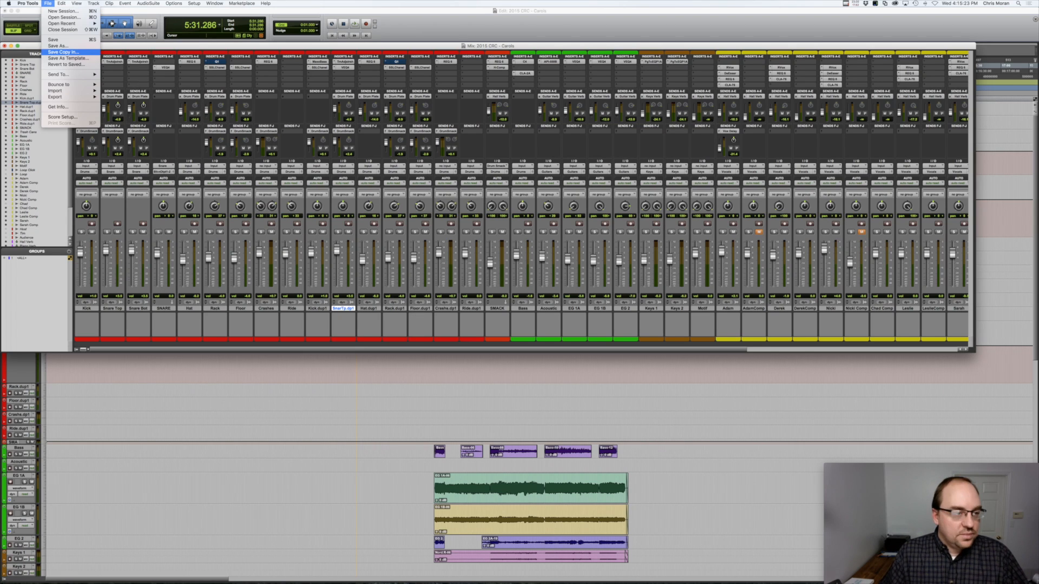
{"action": "left_click", "coordinate": [67, 58]}
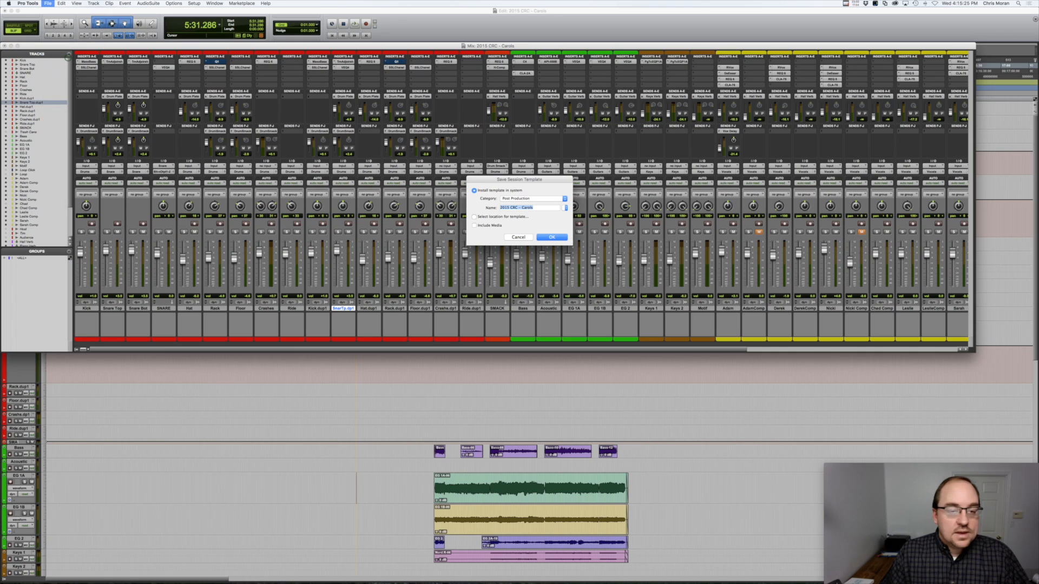
{"action": "left_click", "coordinate": [529, 198]}
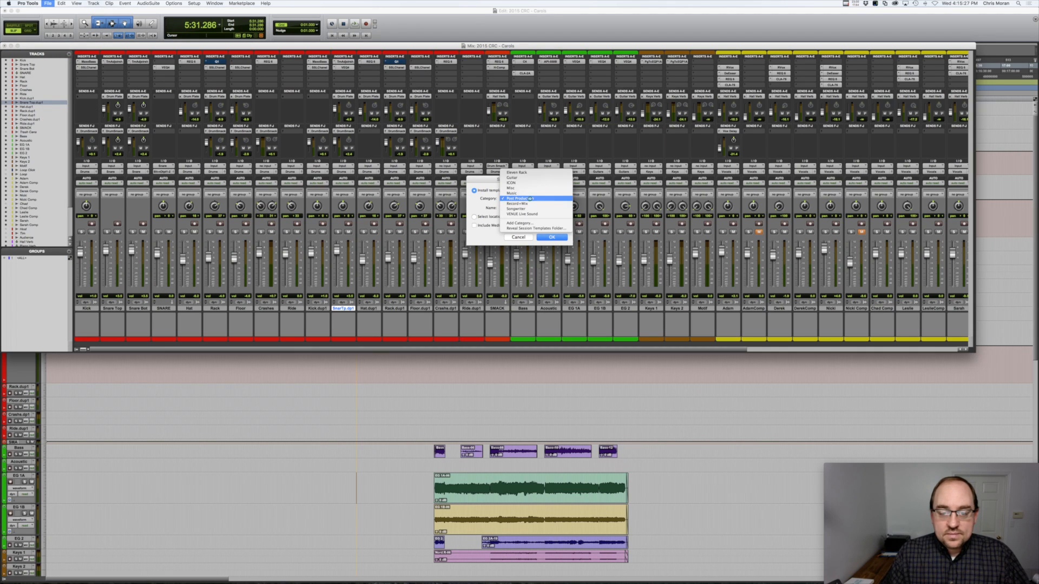
{"action": "left_click", "coordinate": [529, 198]}
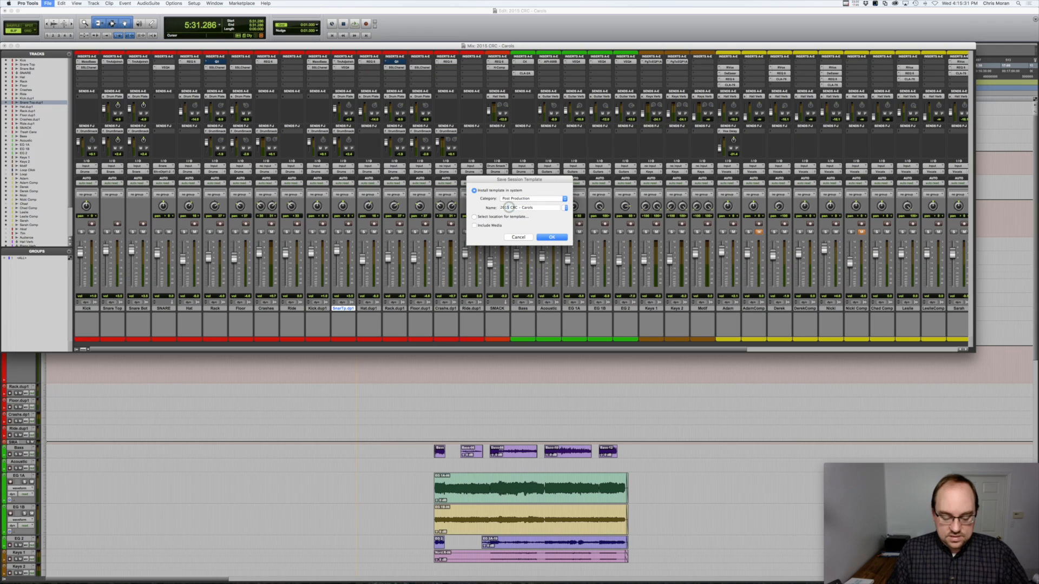
{"action": "left_click", "coordinate": [505, 208]}
{"action": "key", "text": "BackSpace"}
{"action": "type", "text": "6"}
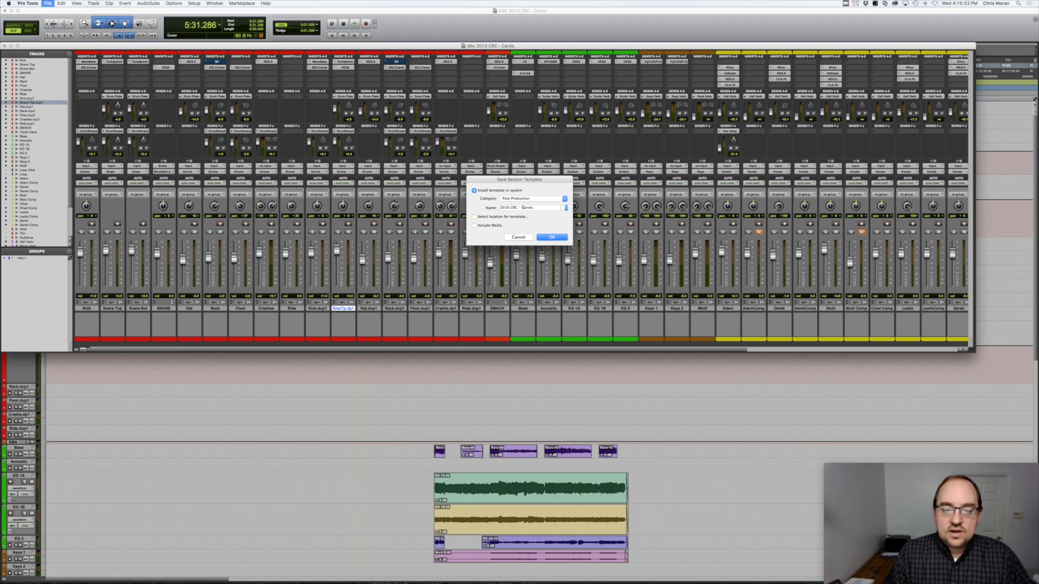
{"action": "type", "text": "Base"}
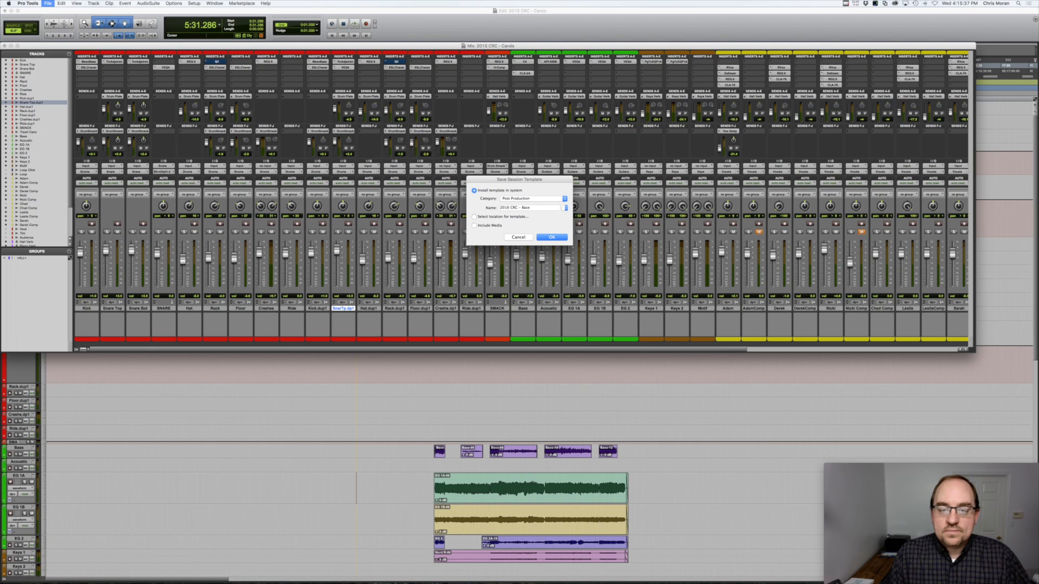
{"action": "left_click", "coordinate": [566, 208]}
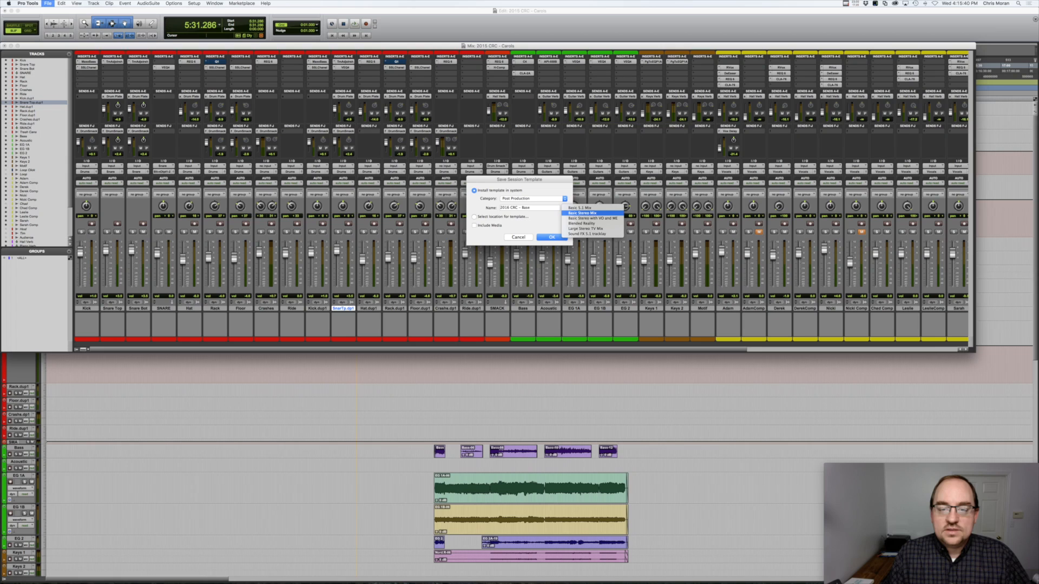
{"action": "left_click", "coordinate": [582, 214]}
Name the session template 2016 CRC Base and save it without including media
{"action": "triple_click", "coordinate": [535, 208]}
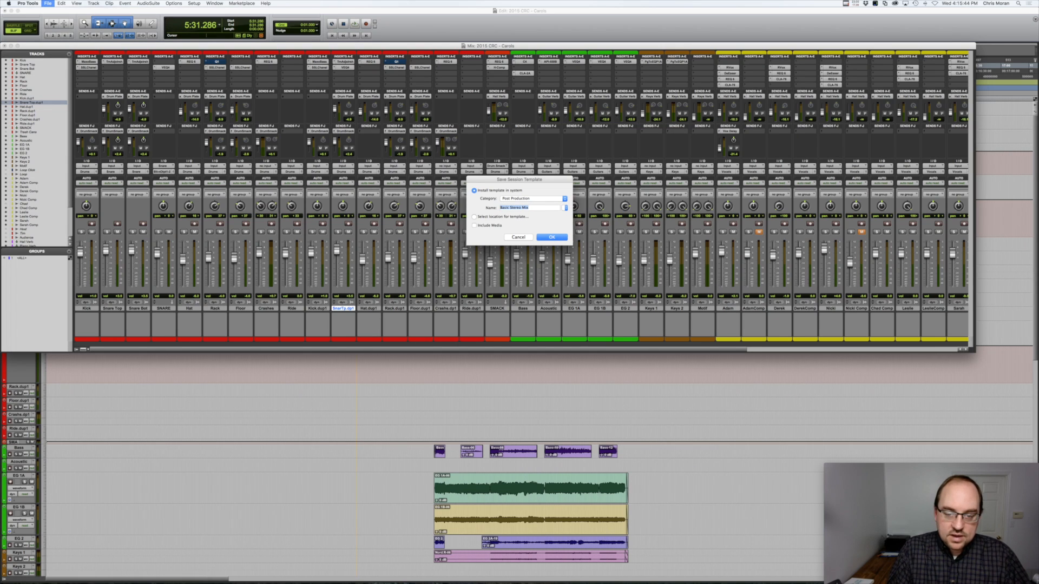
{"action": "type", "text": "2016 CRC Base"}
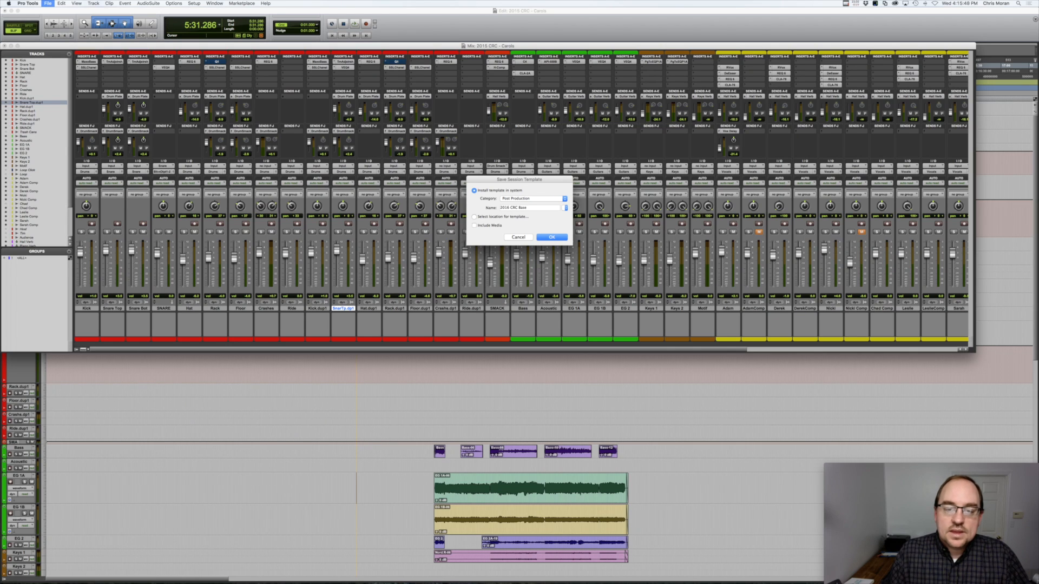
{"action": "left_click", "coordinate": [553, 237]}
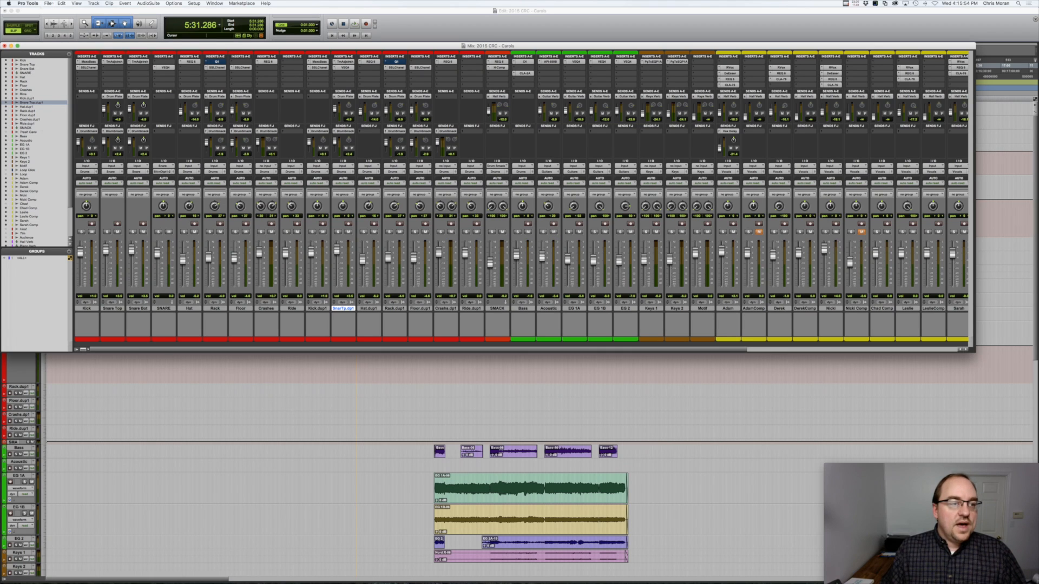
Close the 2015 CRC - Carols session without saving its changes
{"action": "left_click", "coordinate": [48, 3]}
{"action": "left_click", "coordinate": [59, 30]}
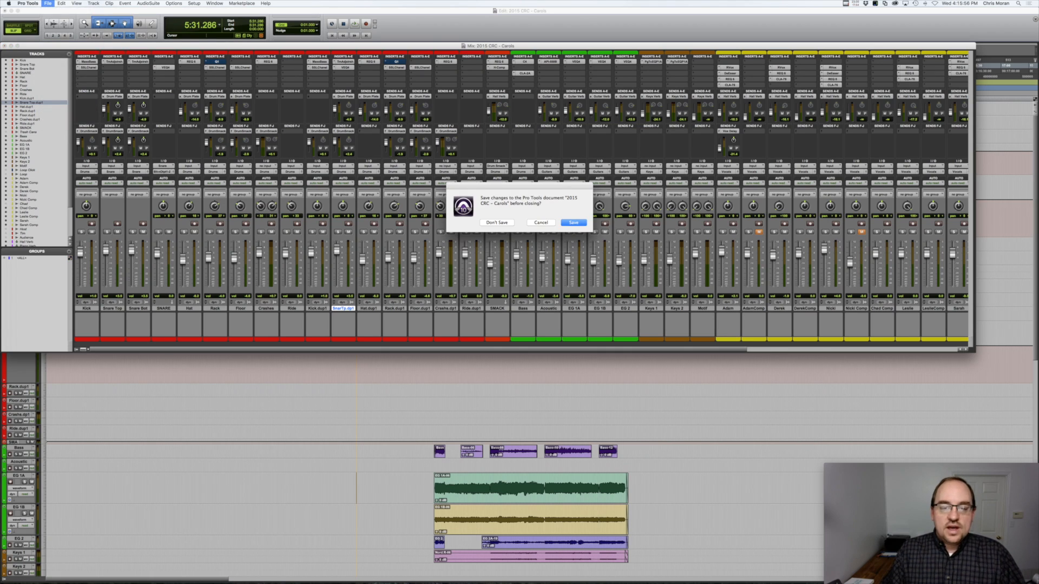
{"action": "left_click", "coordinate": [499, 224]}
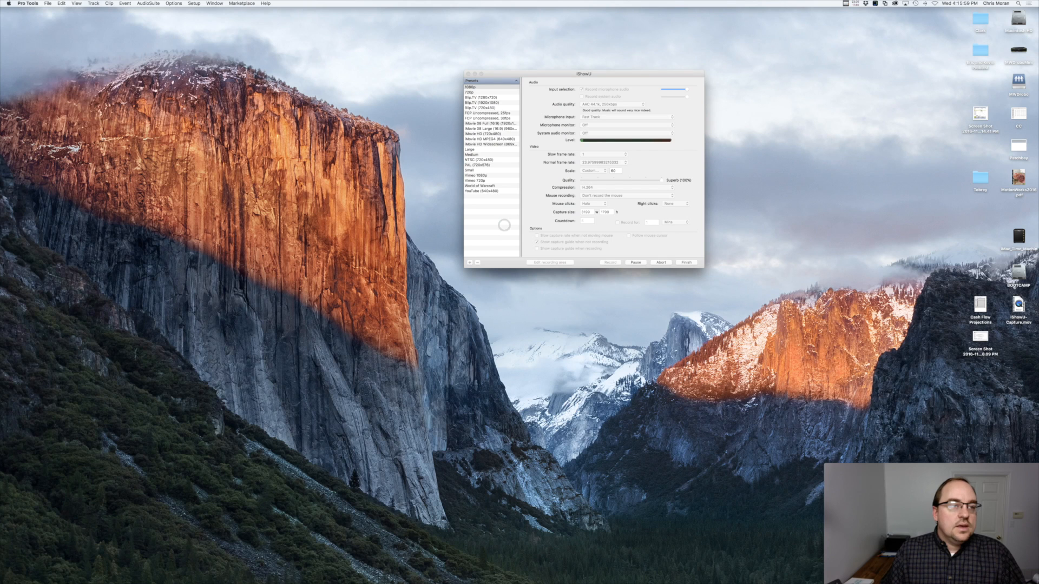
Start a new session from the 2016 CRC Base template and create a folder named 2016 CRC Christmas Radio on the MWDroboMini drive for it
{"action": "left_click", "coordinate": [48, 4]}
{"action": "left_click", "coordinate": [62, 10]}
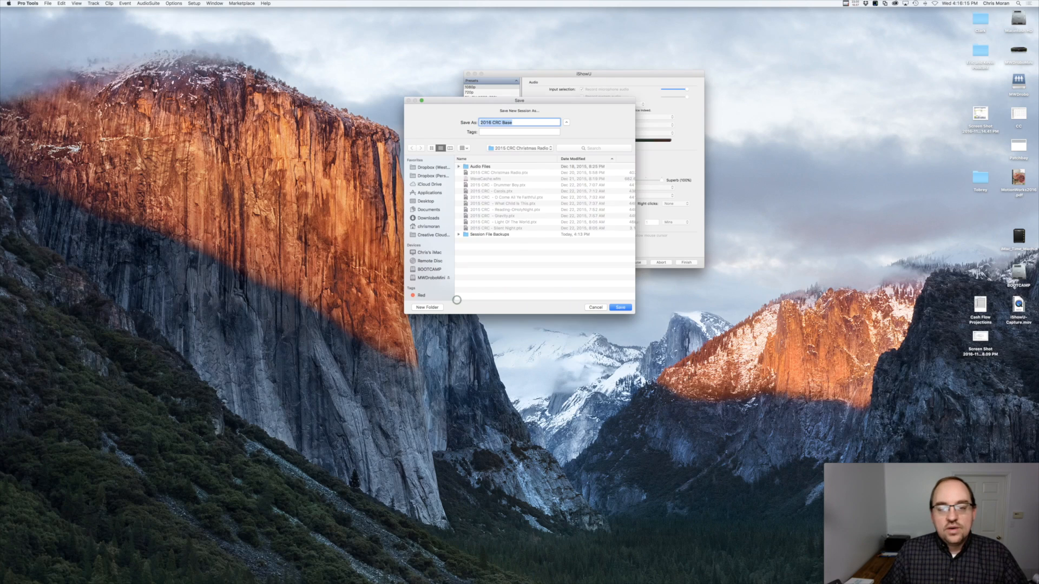
{"action": "left_click", "coordinate": [520, 148]}
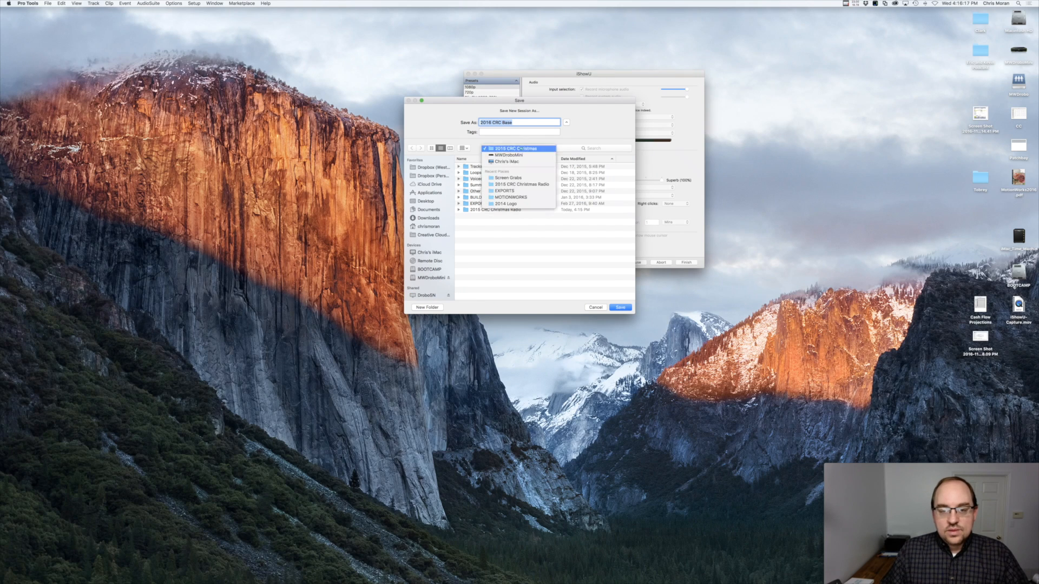
{"action": "left_click", "coordinate": [509, 207]}
{"action": "left_click", "coordinate": [428, 307]}
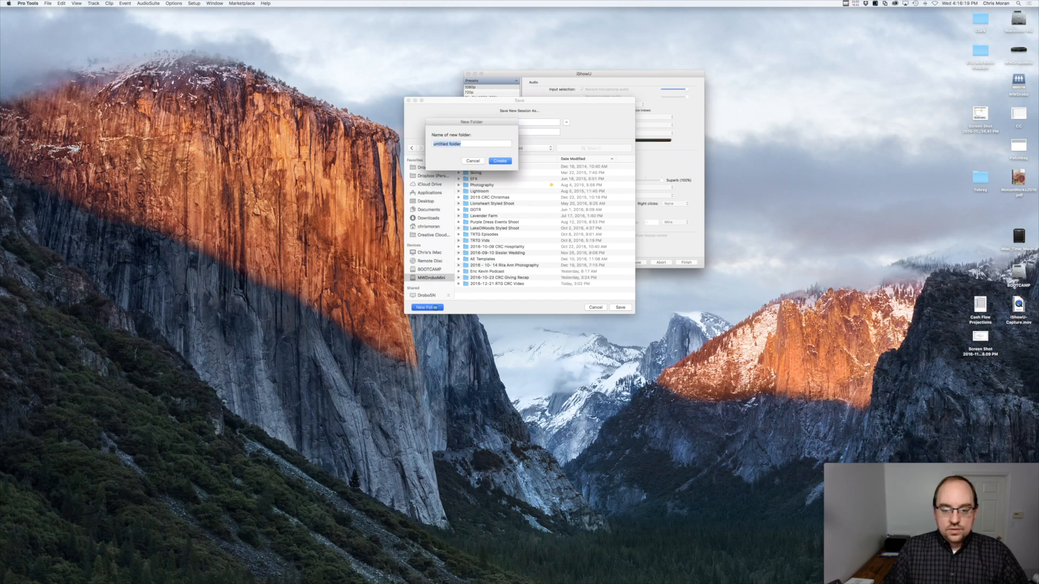
{"action": "type", "text": "2016 CRC Christmas R"}
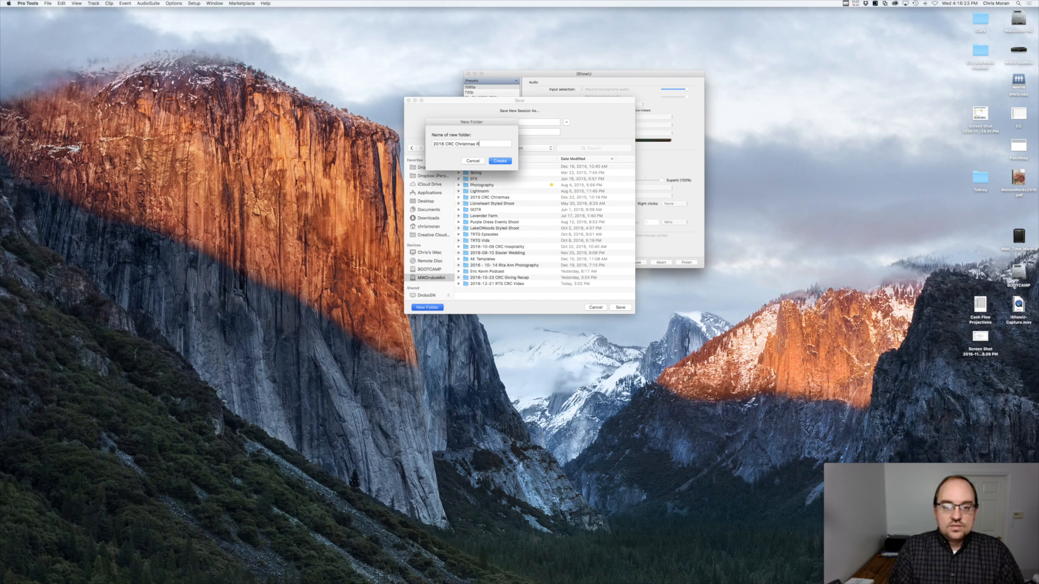
{"action": "type", "text": "adio"}
{"action": "key", "text": "Return"}
Name the new session 2016 CRC Radio Base and save it in the new folder
{"action": "type", "text": "2016 CRC Raido"}
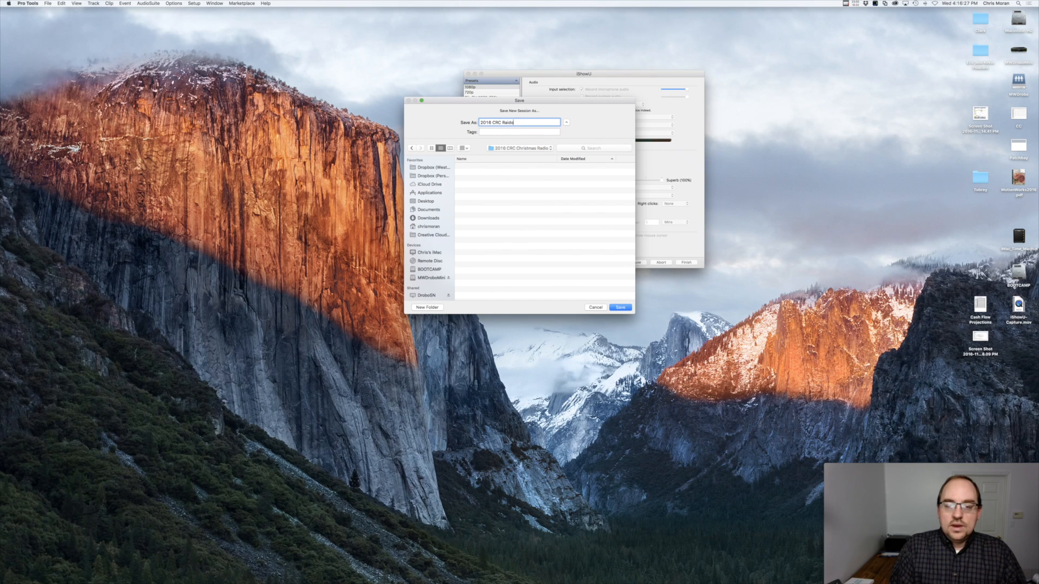
{"action": "type", "text": " Bas"}
{"action": "key", "text": "Return"}
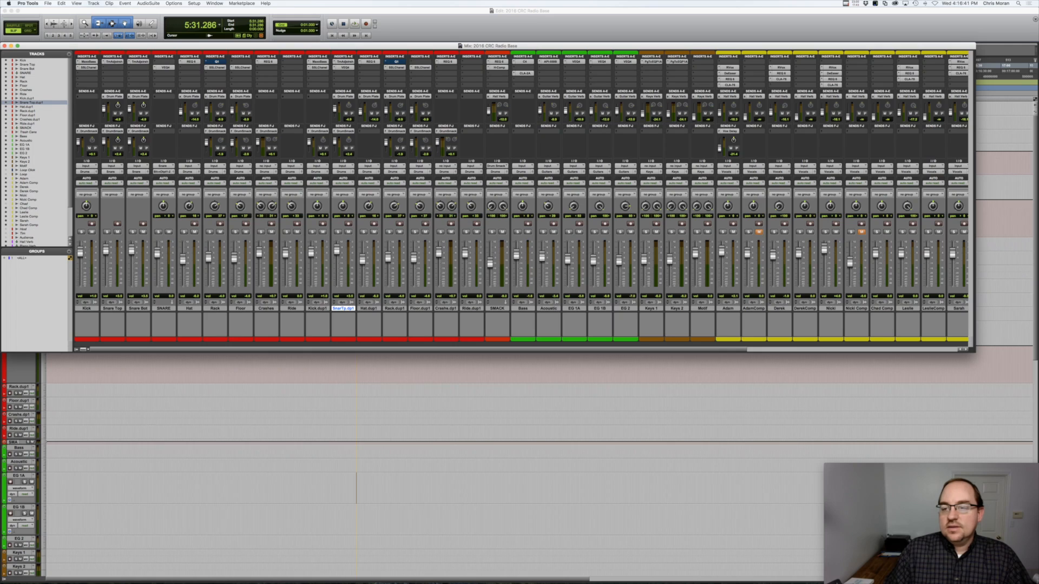
Switch from the Mix window to the Edit window and return the playhead to the start of the session
{"action": "scroll", "coordinate": [497, 329], "scroll_direction": "right", "scroll_amount": 10}
{"action": "scroll", "coordinate": [497, 329], "scroll_direction": "left", "scroll_amount": 10}
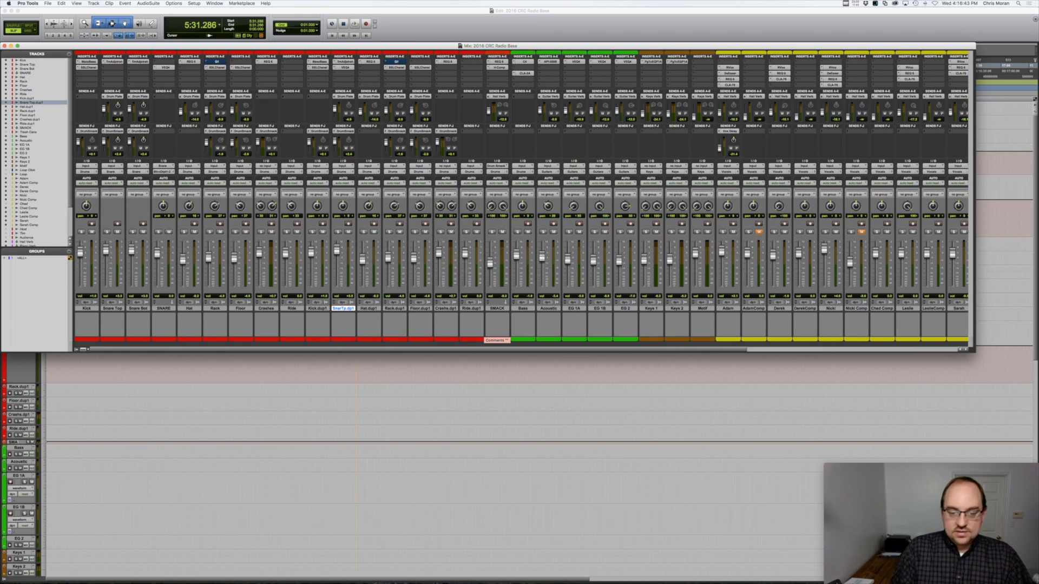
{"action": "key", "text": "super+equal"}
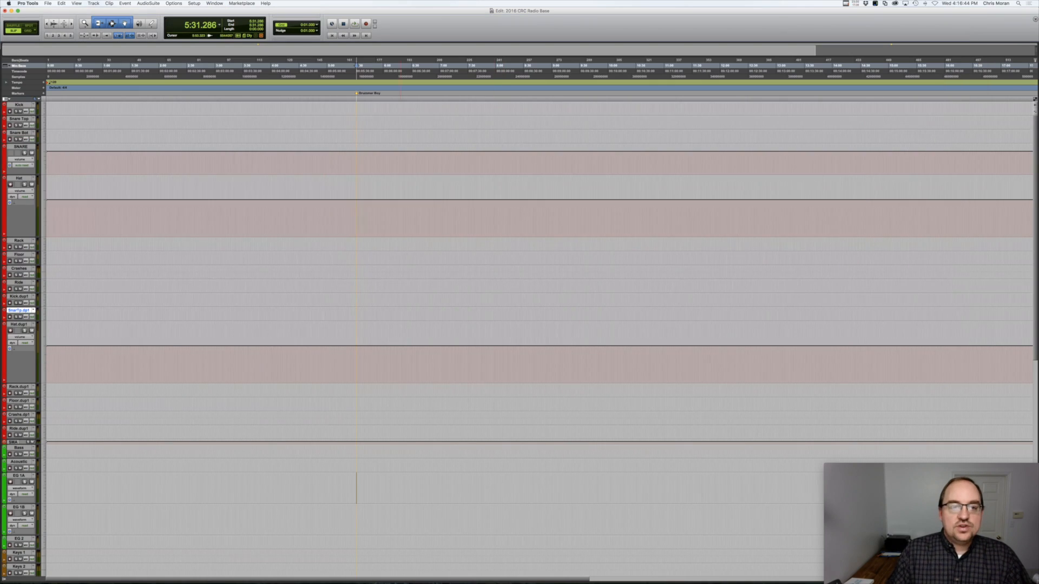
{"action": "key", "text": "Return"}
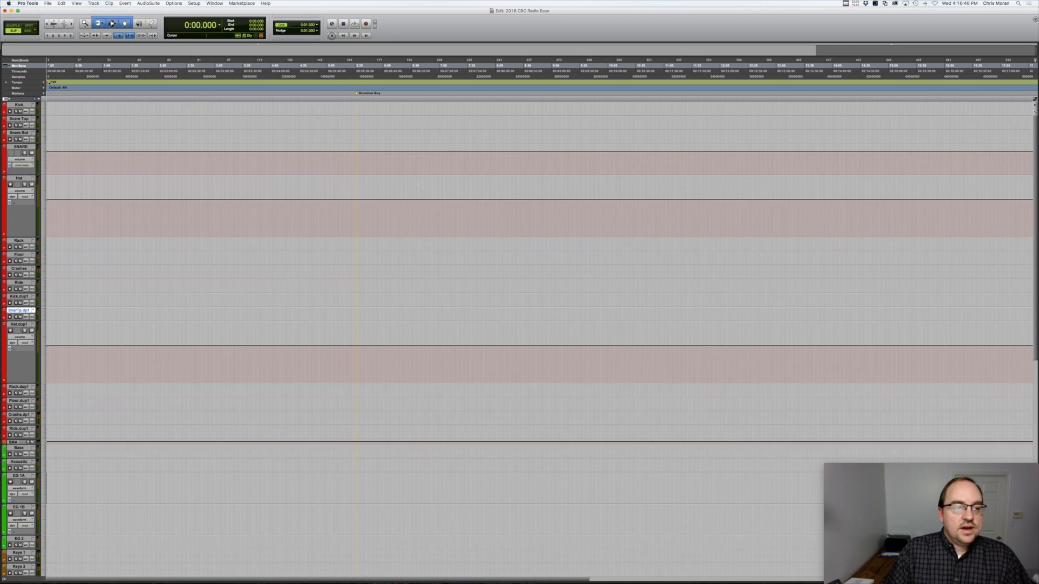